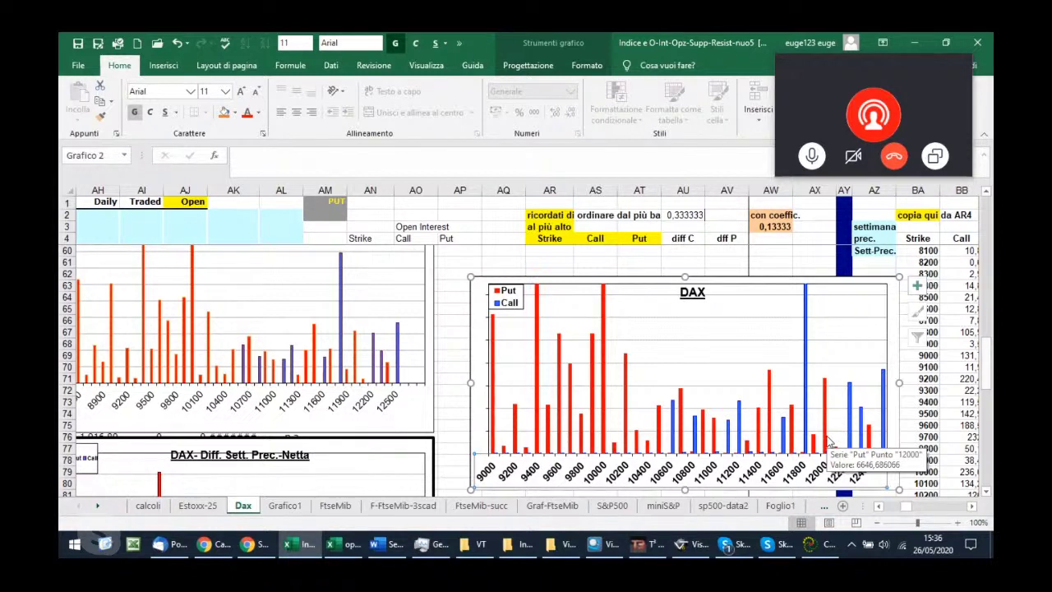
- Switch to Visual Trader, maximize the hourly DAX FUTURE chart, inspect the March decline and close the floating Skype call window
click(687, 549)
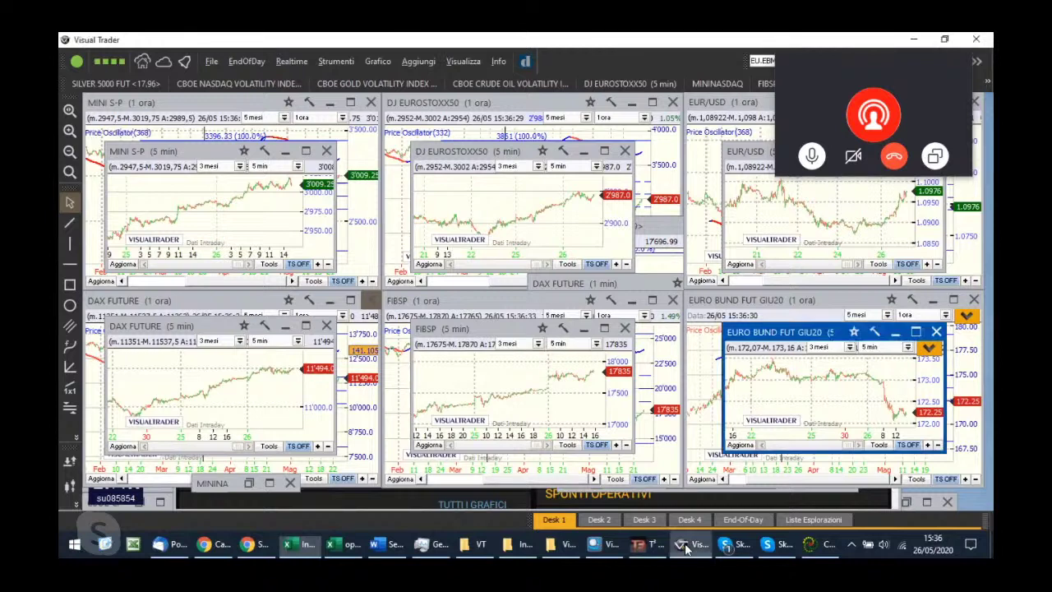
click(349, 301)
click(350, 300)
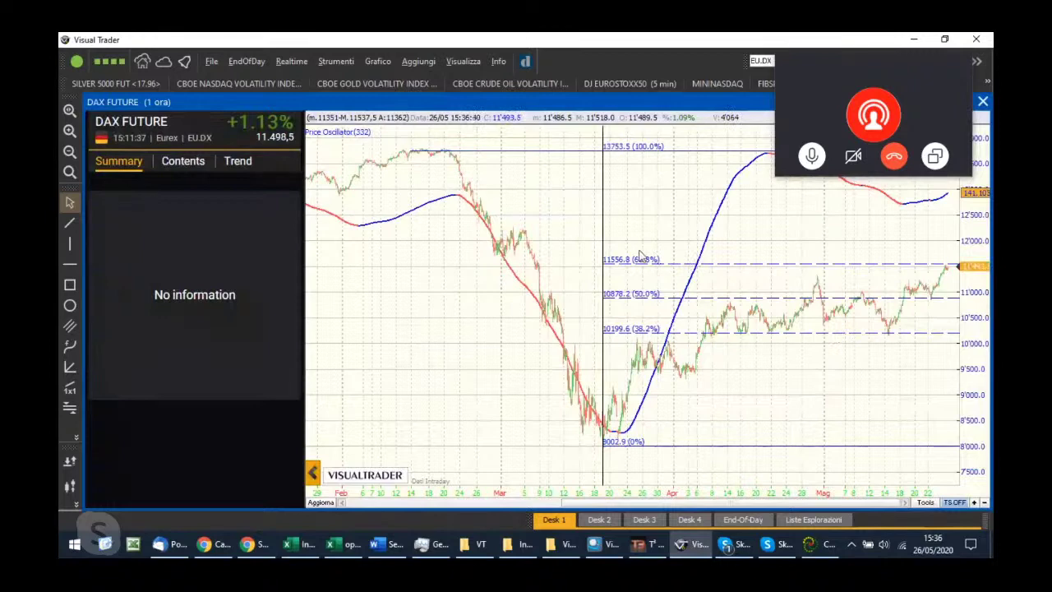
click(563, 247)
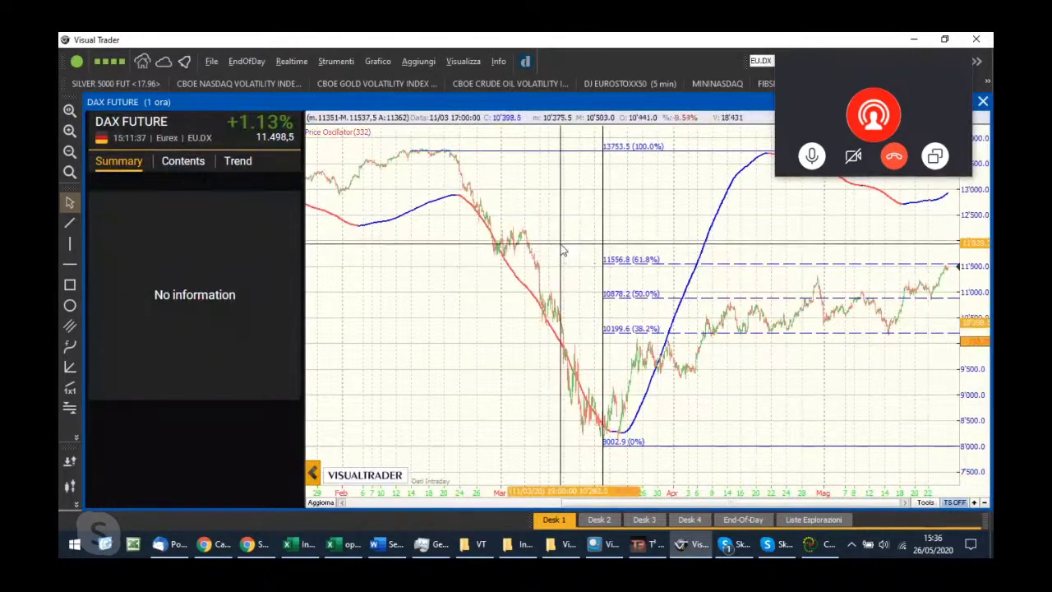
click(562, 248)
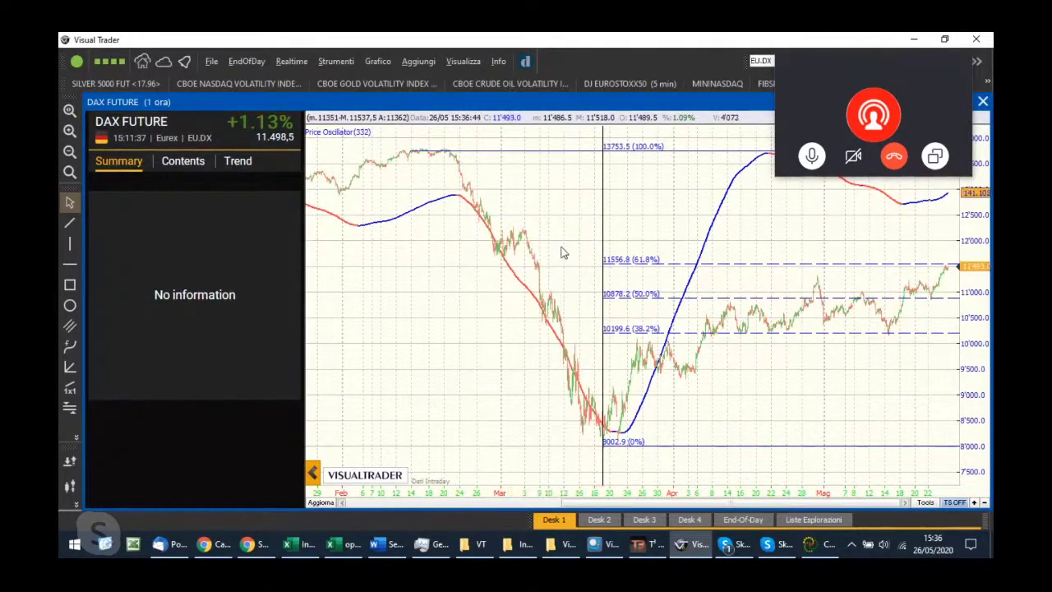
scroll(562, 252, up, 2)
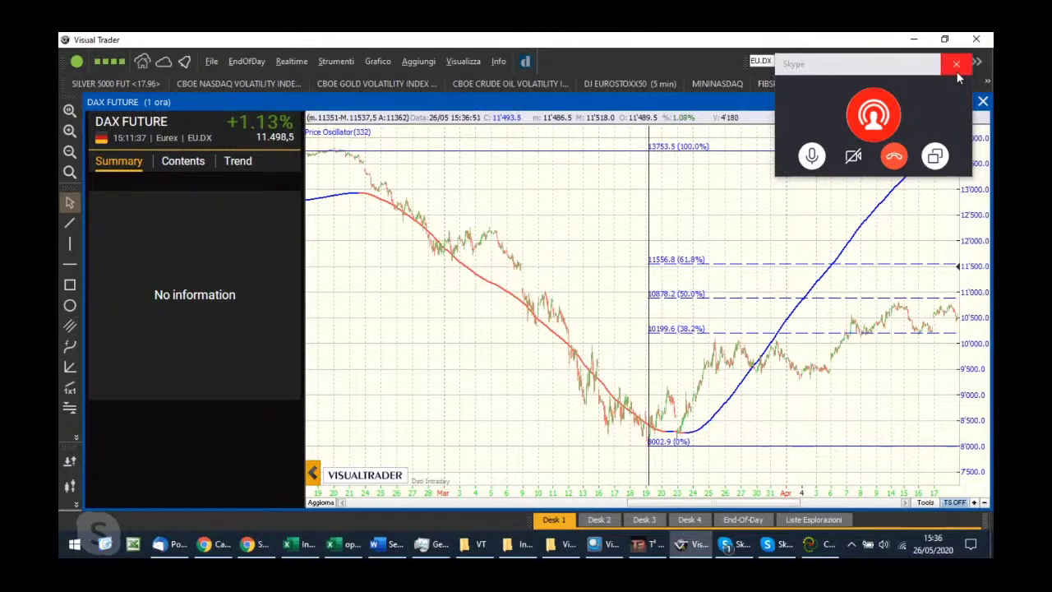
click(953, 66)
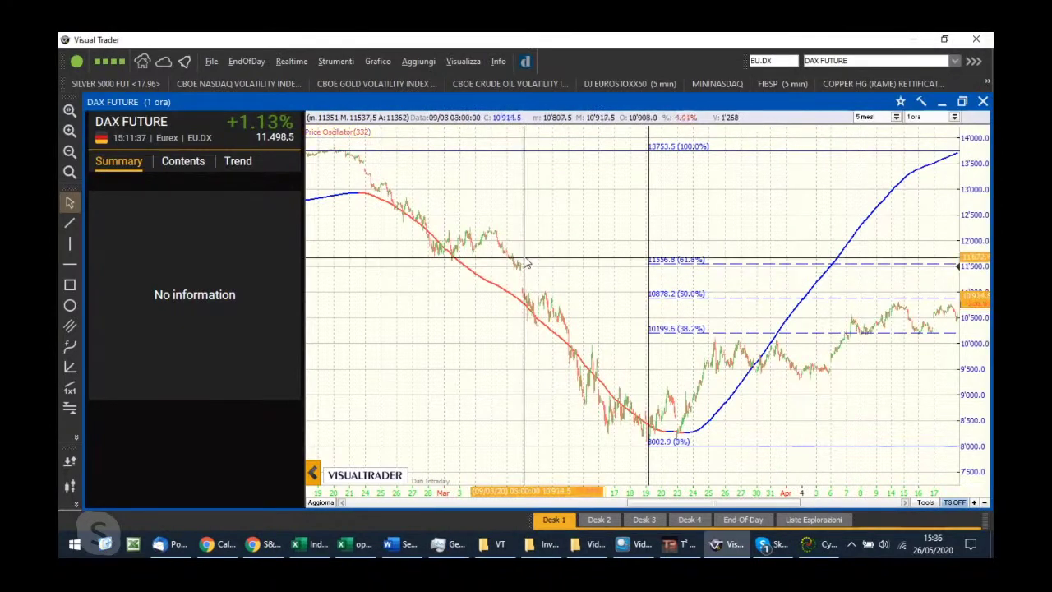
- Draw a horizontal line at about 11,800 along the late-February lows on the DAX FUTURE chart, and restore the chart window
scroll(573, 247, up, 1)
scroll(573, 246, up, 1)
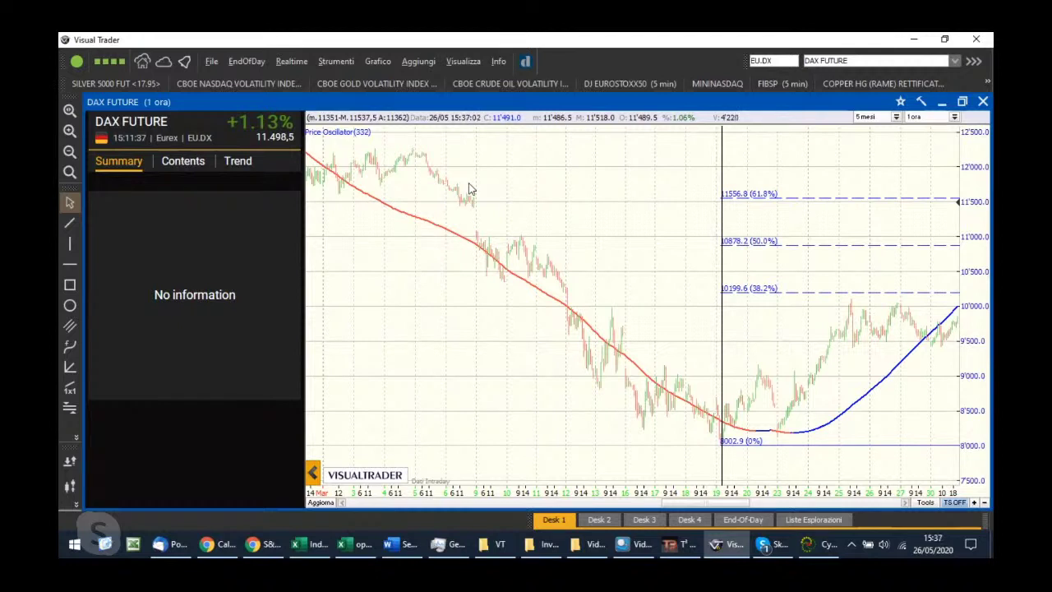
scroll(585, 198, down, 1)
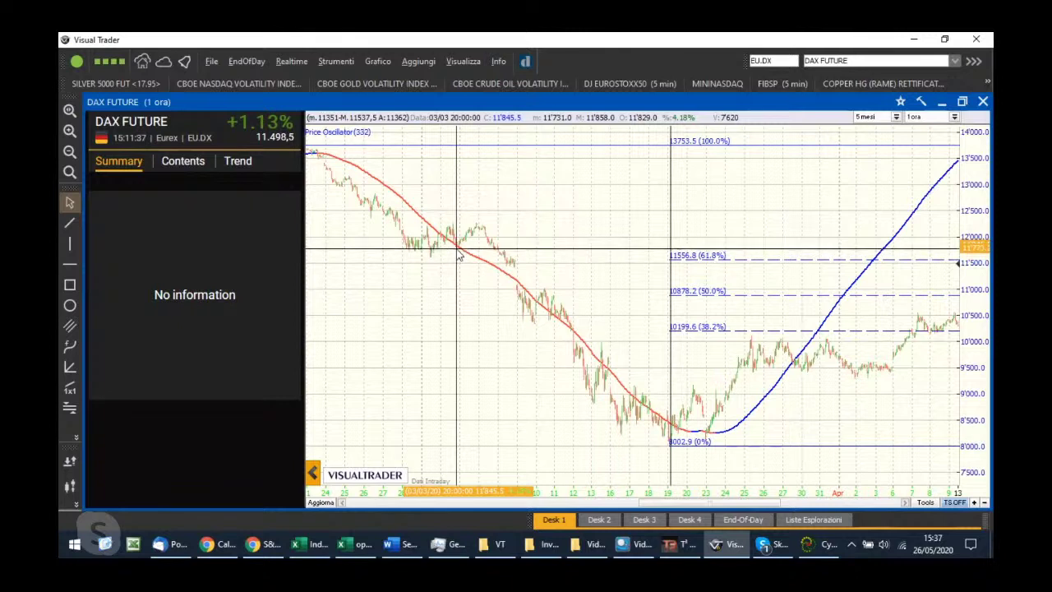
click(76, 265)
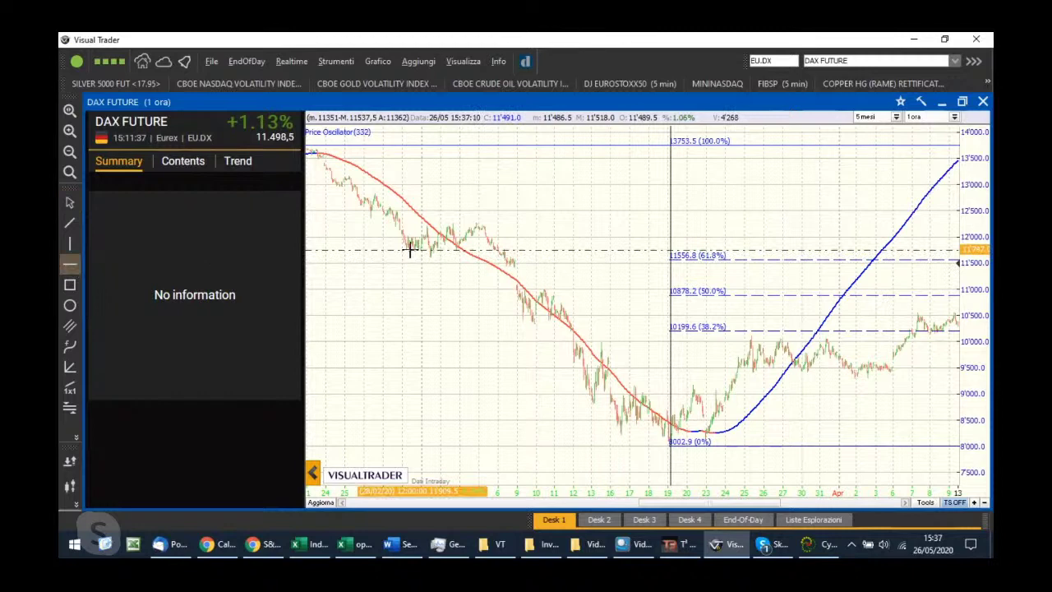
click(409, 247)
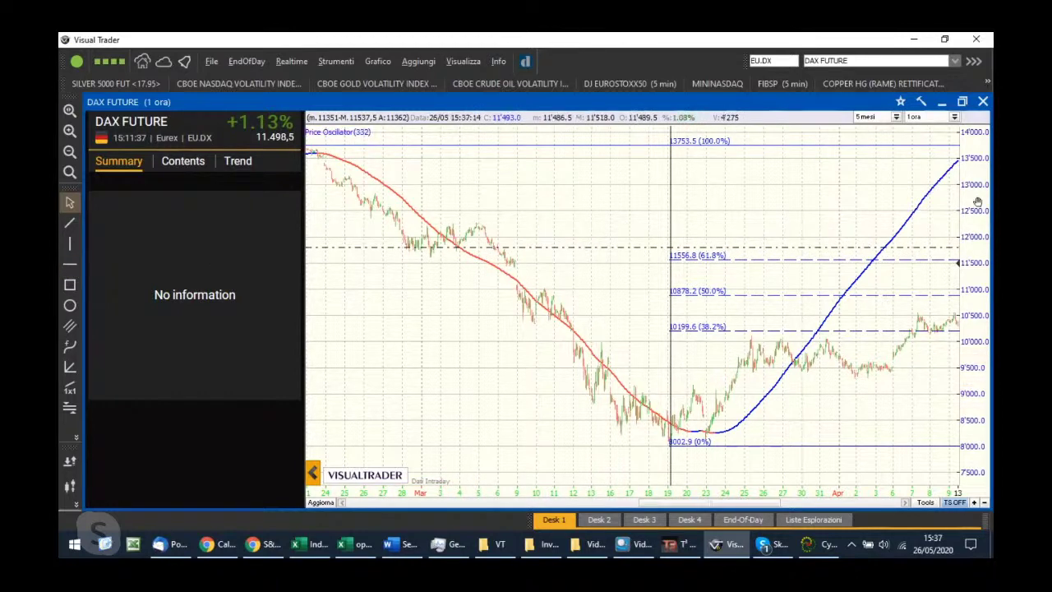
click(963, 102)
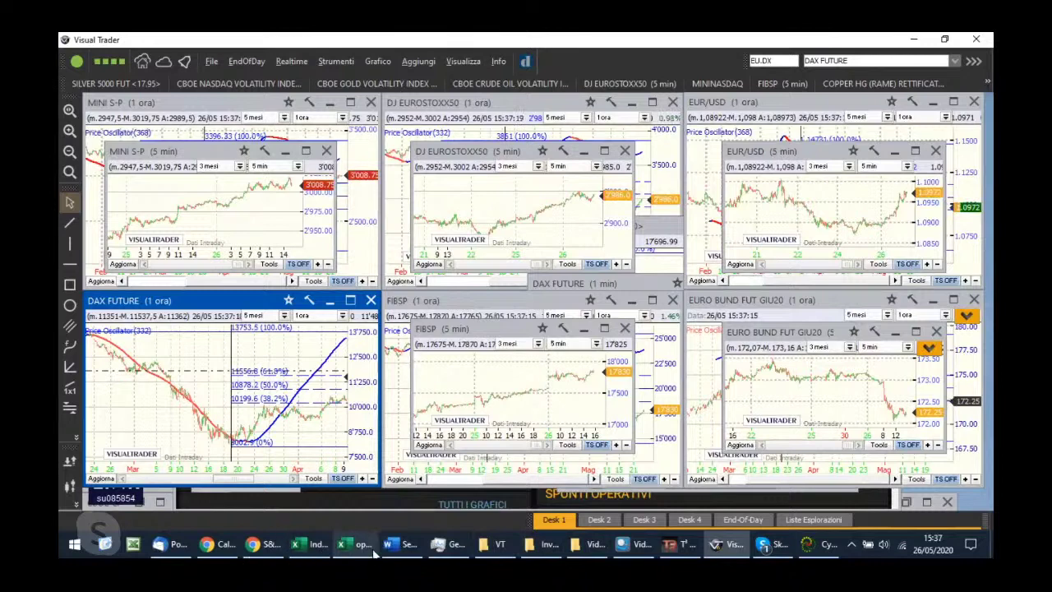
- Switch to the index options workbook in Excel and examine the DAX put/call chart around the 11600 to 11800 strikes
mouse_move(357, 553)
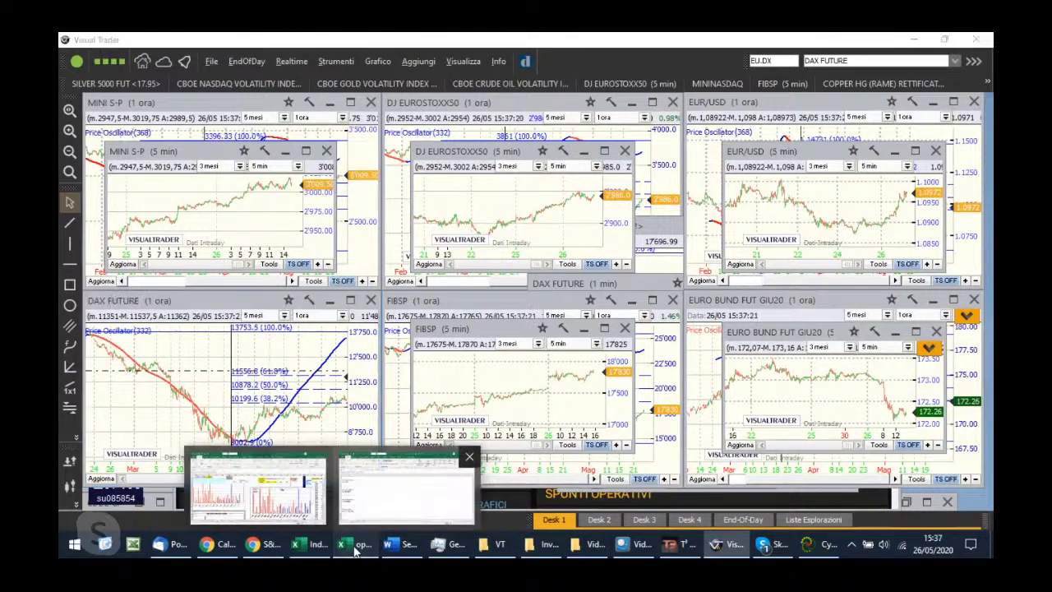
click(407, 489)
click(306, 549)
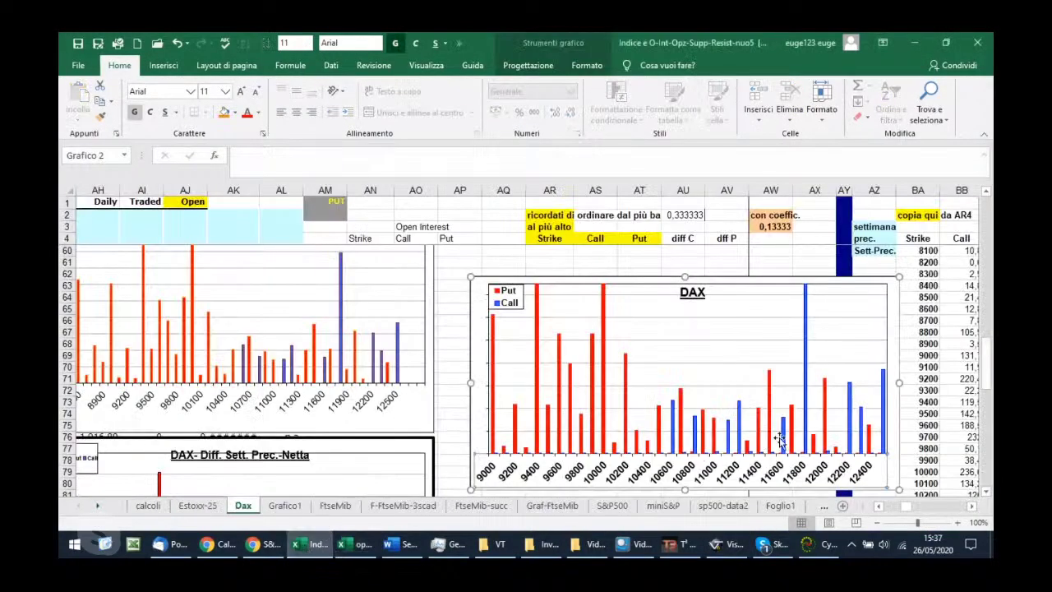
mouse_move(783, 444)
- Switch to Visual Trader and view the hourly DJ EUROSTOXX50 chart maximized with its retracement levels, then restore its window
click(734, 545)
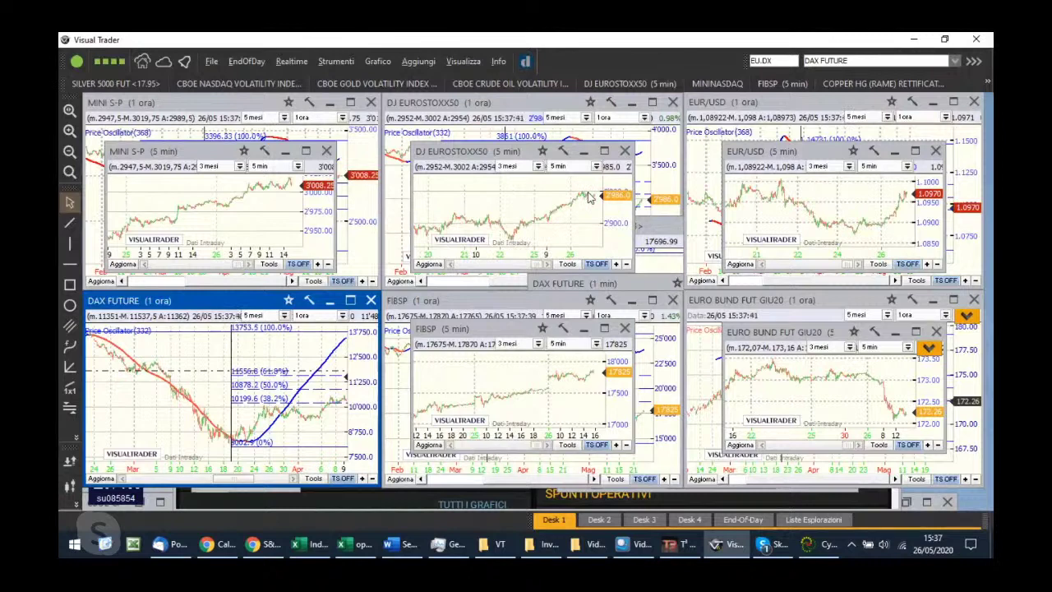
click(601, 140)
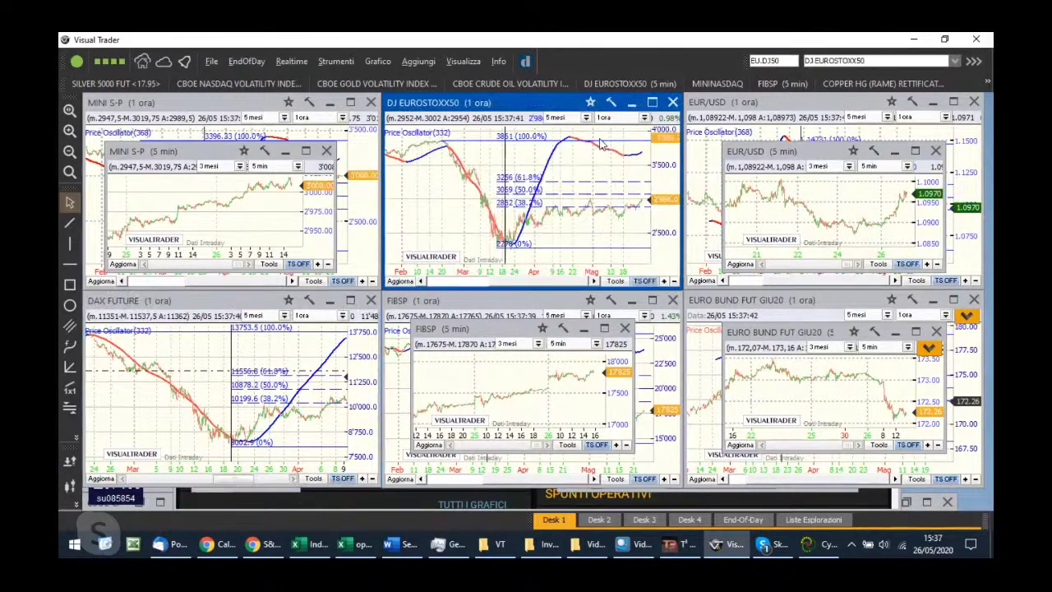
click(652, 102)
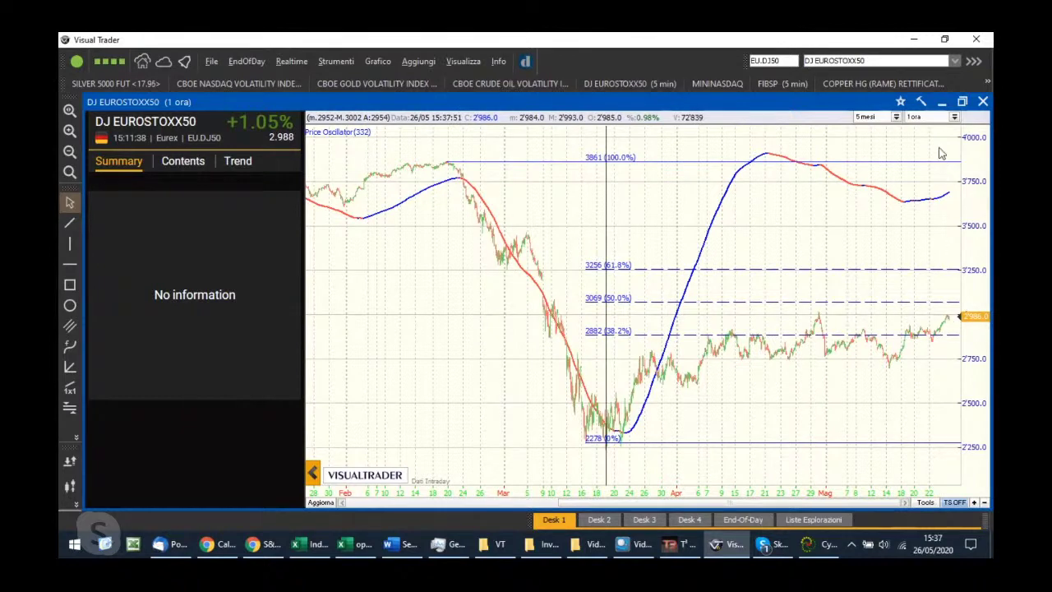
click(962, 101)
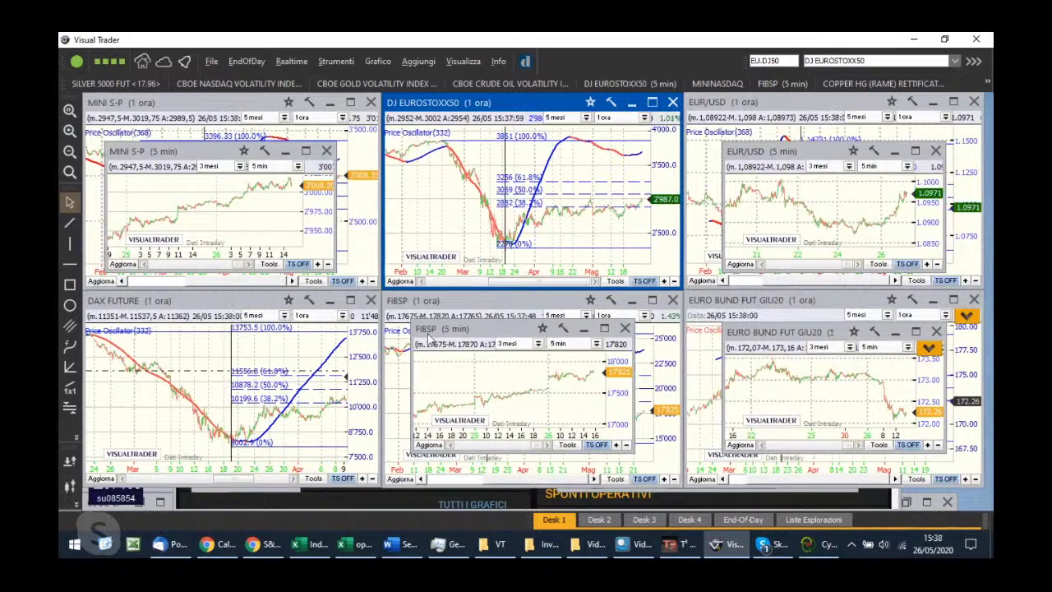
- Show a longer period on the hourly DAX FUTURE chart and inspect the May prices on the DJ EUROSTOXX50 chart
scroll(293, 351, down, 2)
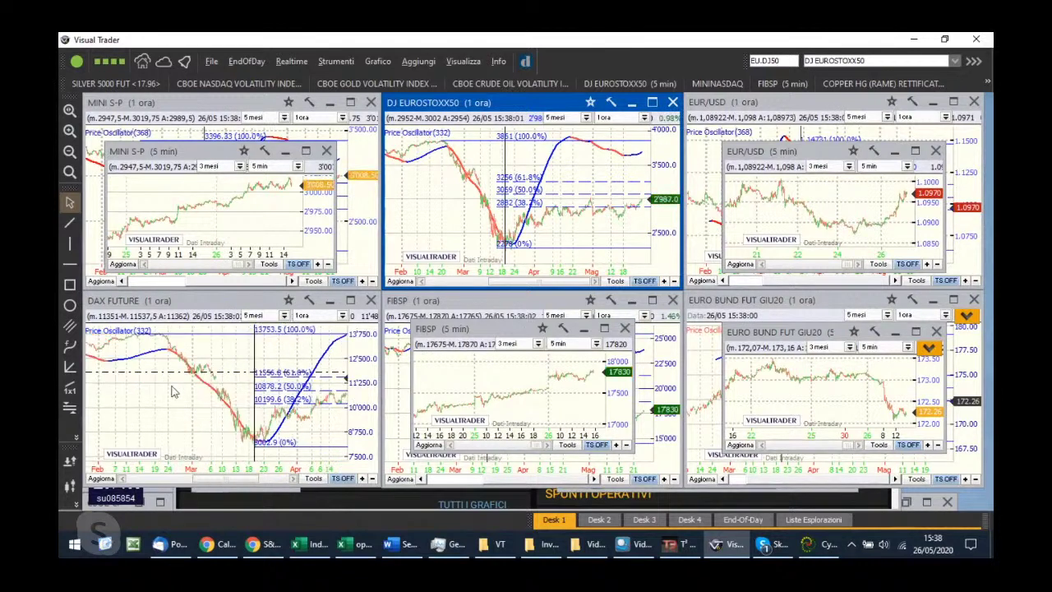
scroll(293, 351, down, 2)
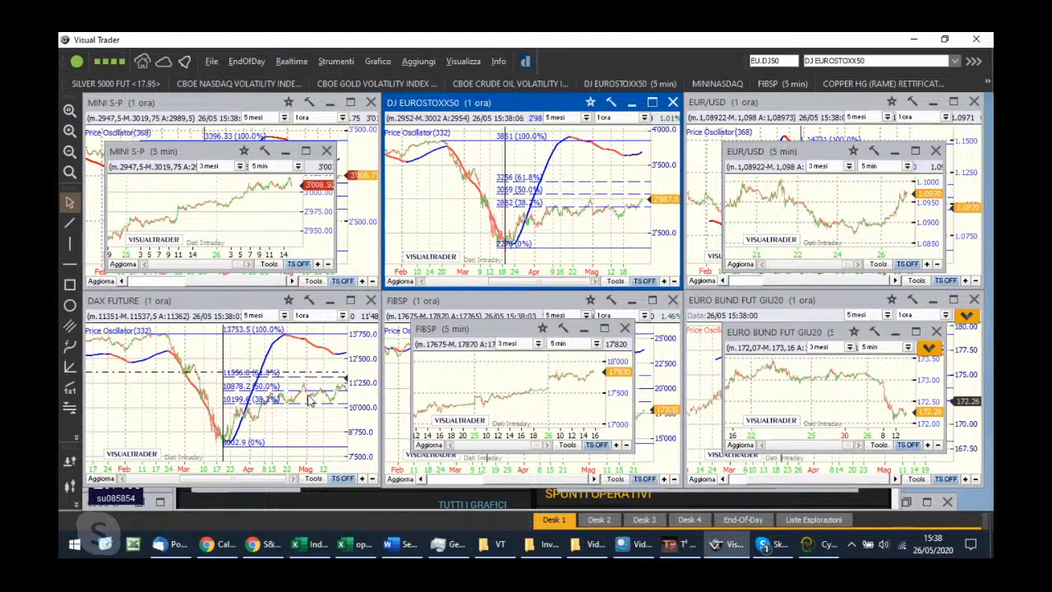
click(594, 198)
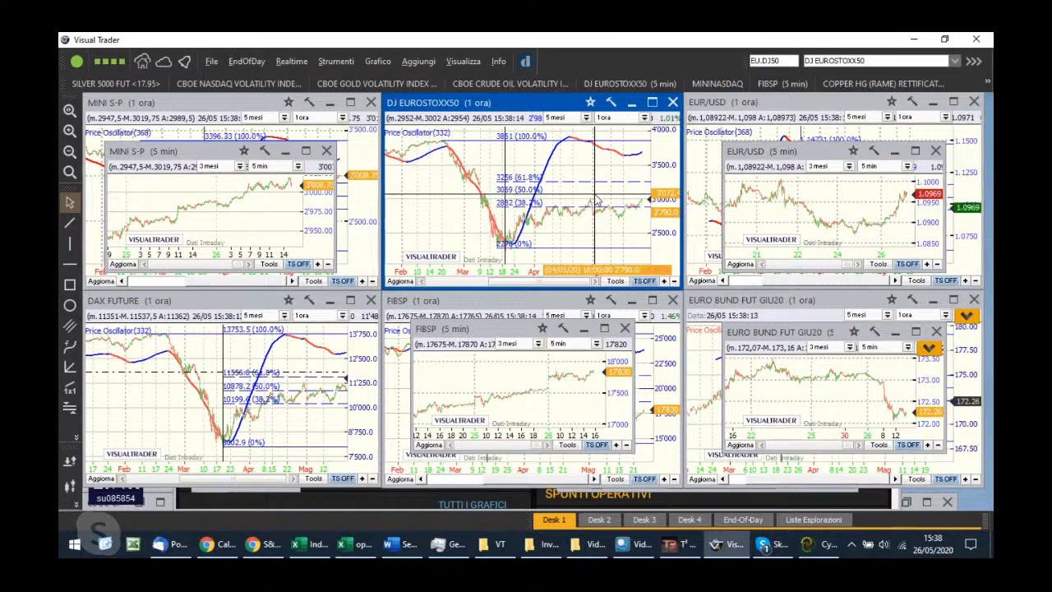
click(630, 207)
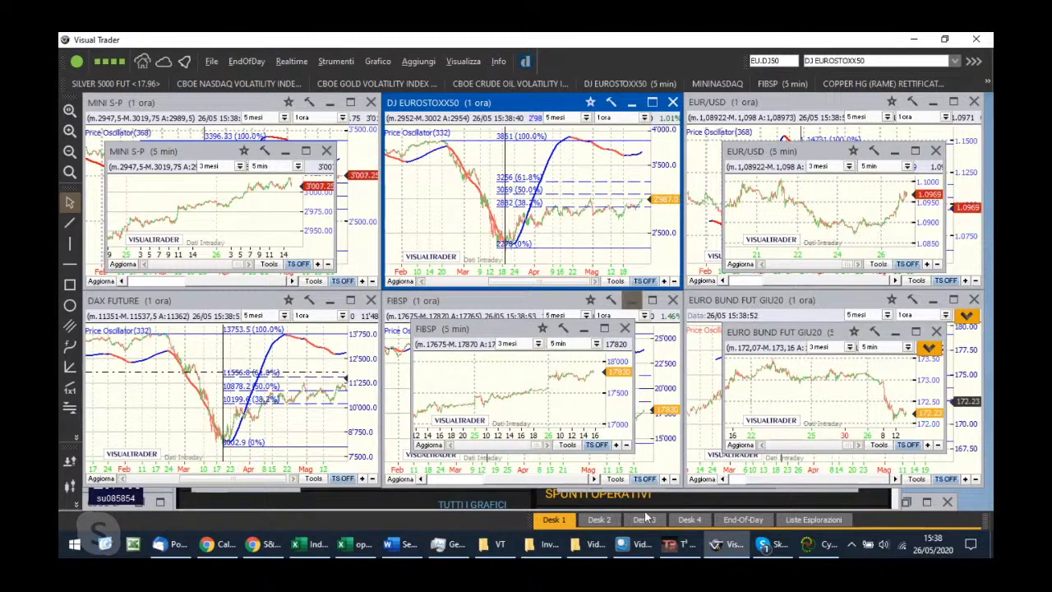
- Return to the index options workbook in Excel and examine the put and call bars across the DAX chart's strikes
click(355, 544)
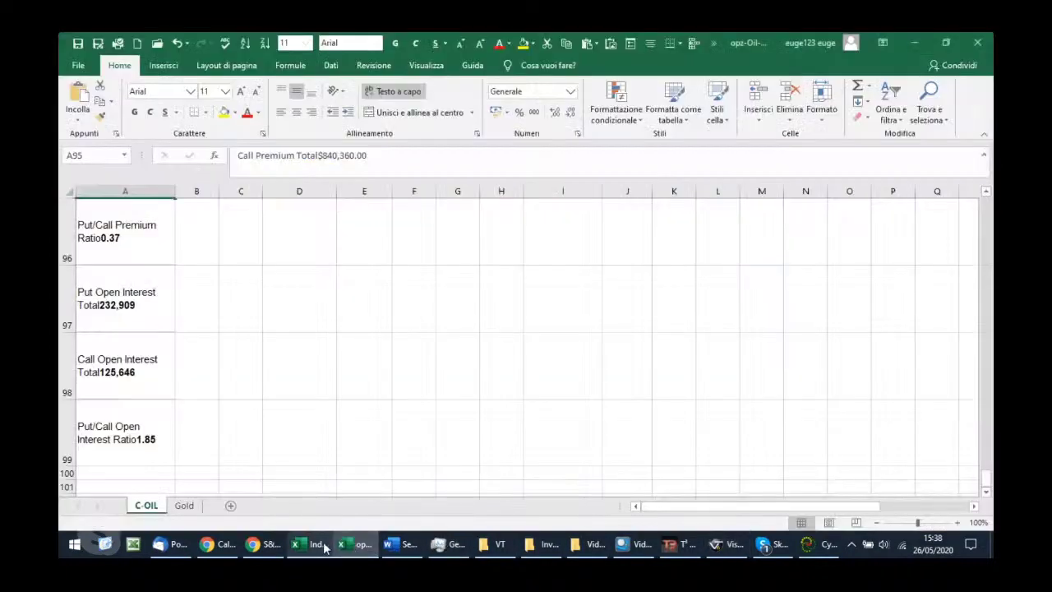
click(317, 545)
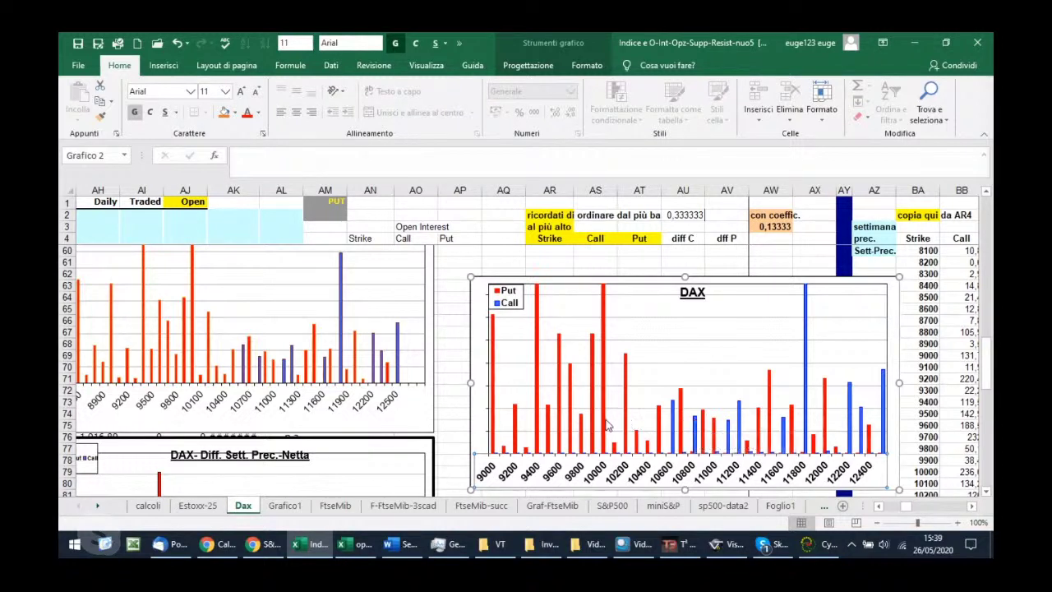
mouse_move(607, 424)
mouse_move(738, 424)
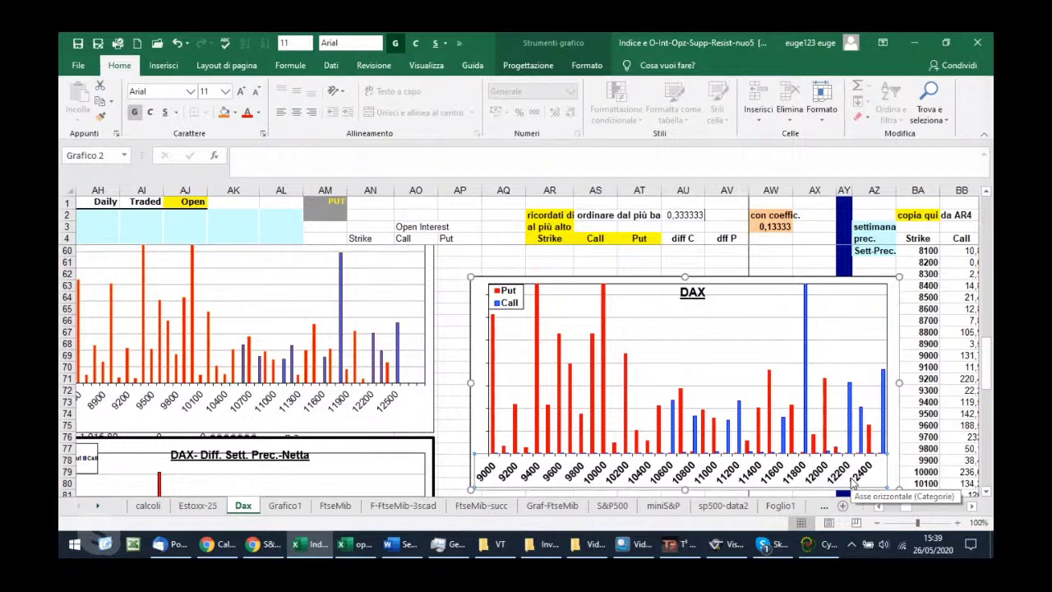
- Open the FtseMib sheet and compare its put/call strikes with the FIBSP 5-minute price chart in Visual Trader
click(347, 504)
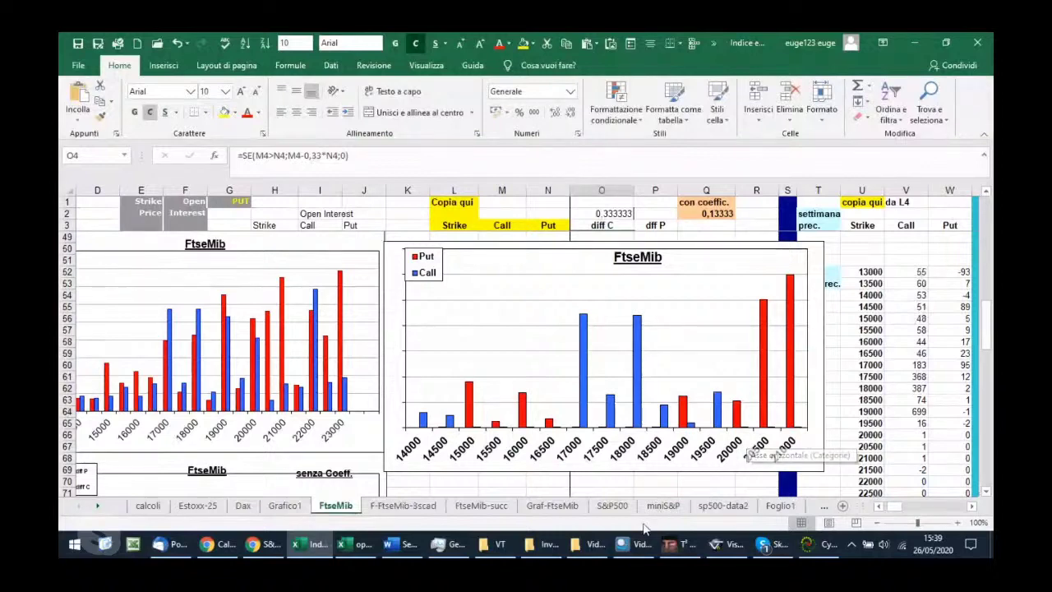
click(716, 545)
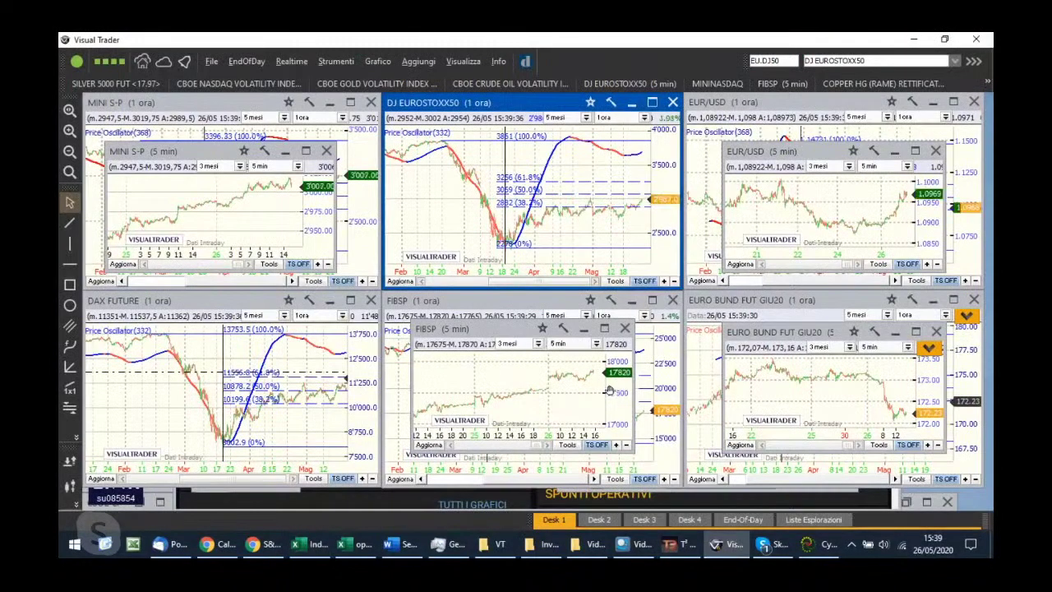
click(355, 544)
click(312, 546)
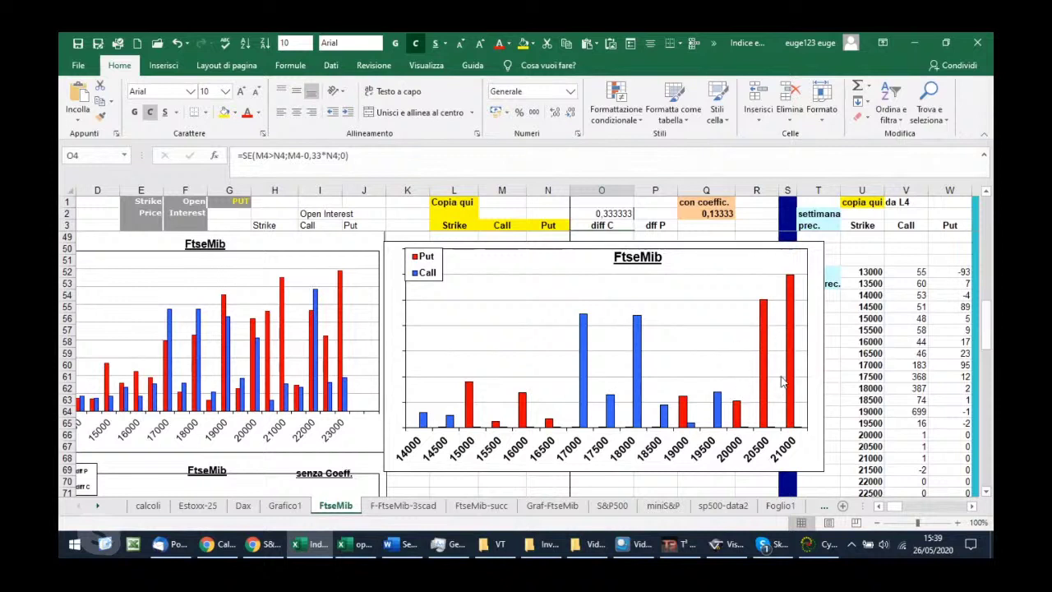
mouse_move(786, 374)
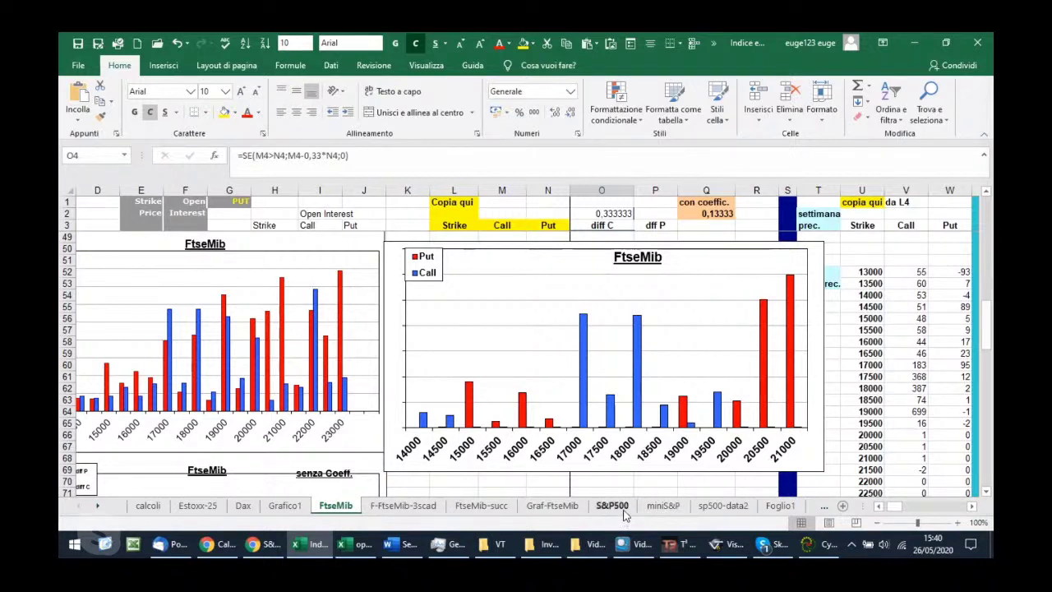
- Examine the S&P500 sheet's put/call chart, and bring the hourly MINI S-P chart forward in Visual Trader for comparison
click(623, 510)
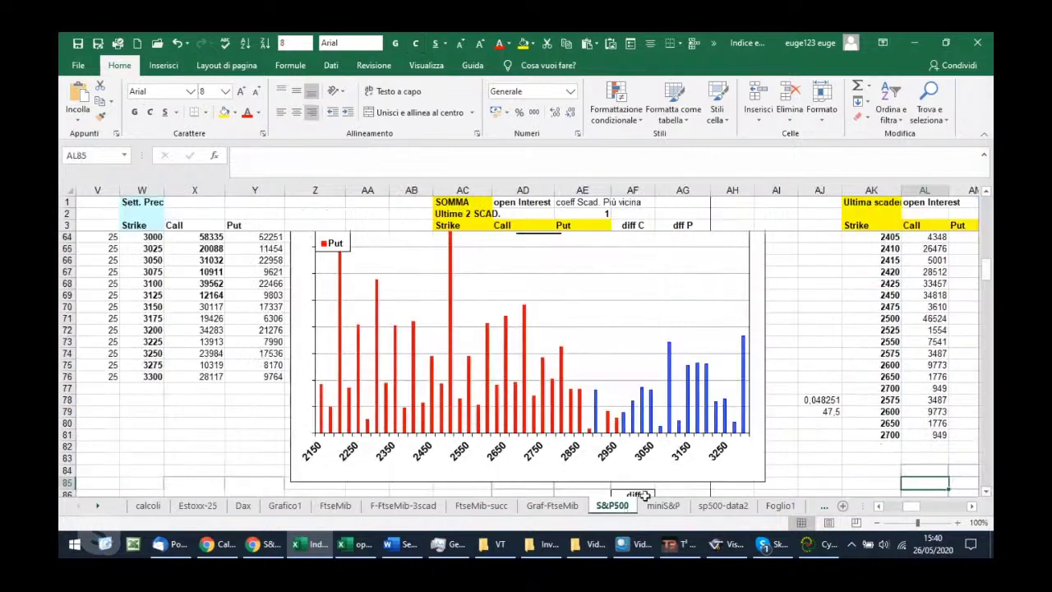
mouse_move(672, 429)
click(715, 544)
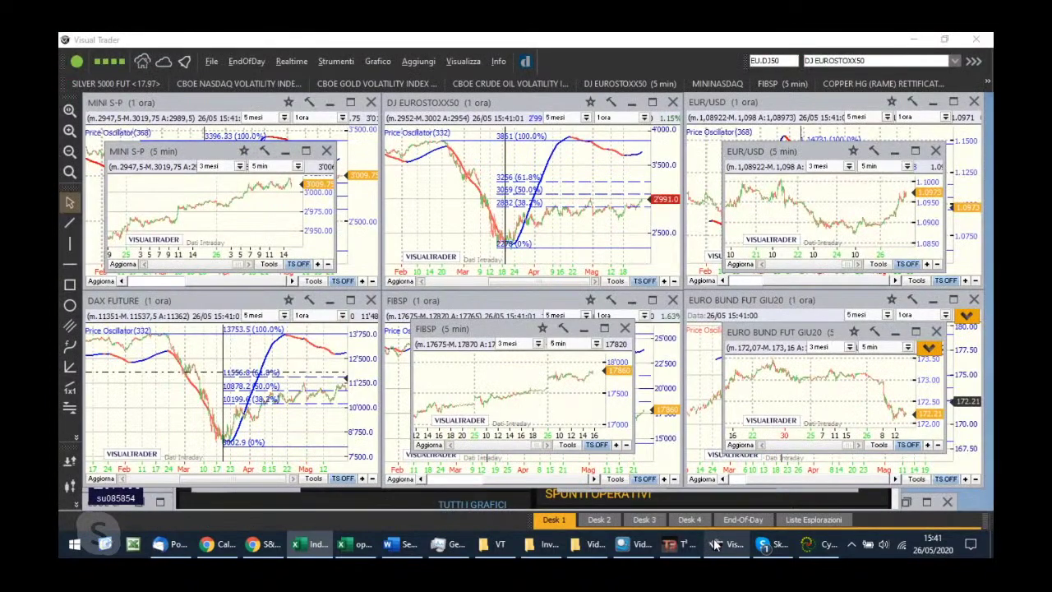
click(308, 176)
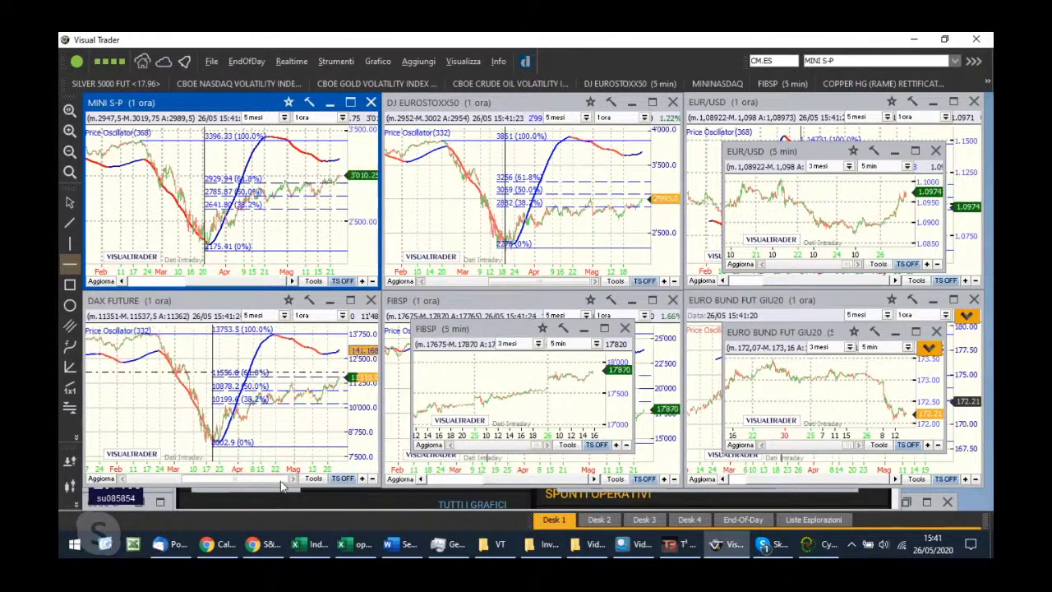
drag(266, 482, 278, 482)
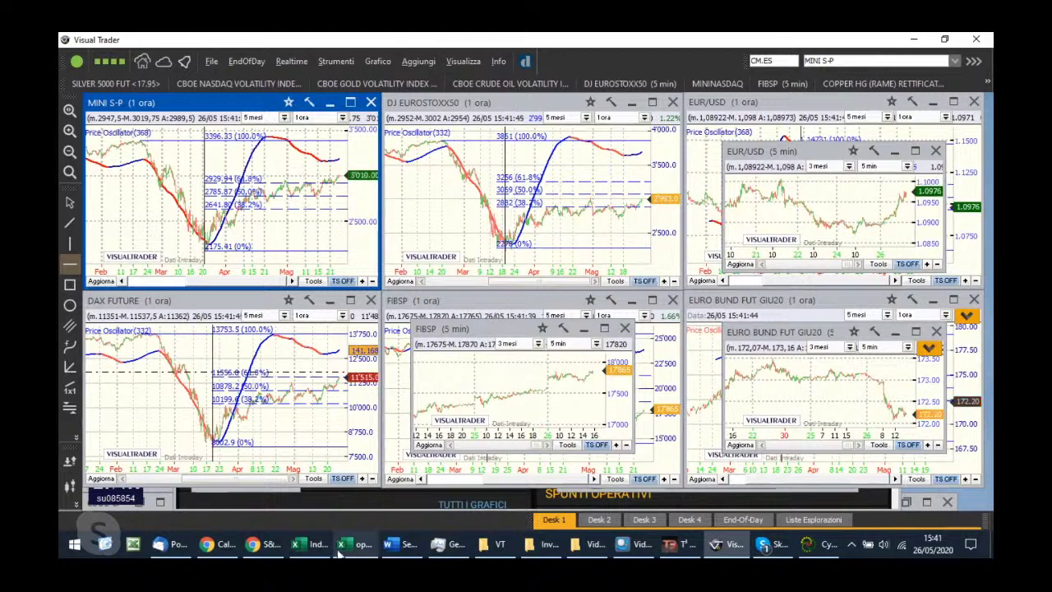
- Switch back to the index options workbook in Excel and examine the put bars around strikes 2700 to 2850 on the S&P500 sheet
click(311, 544)
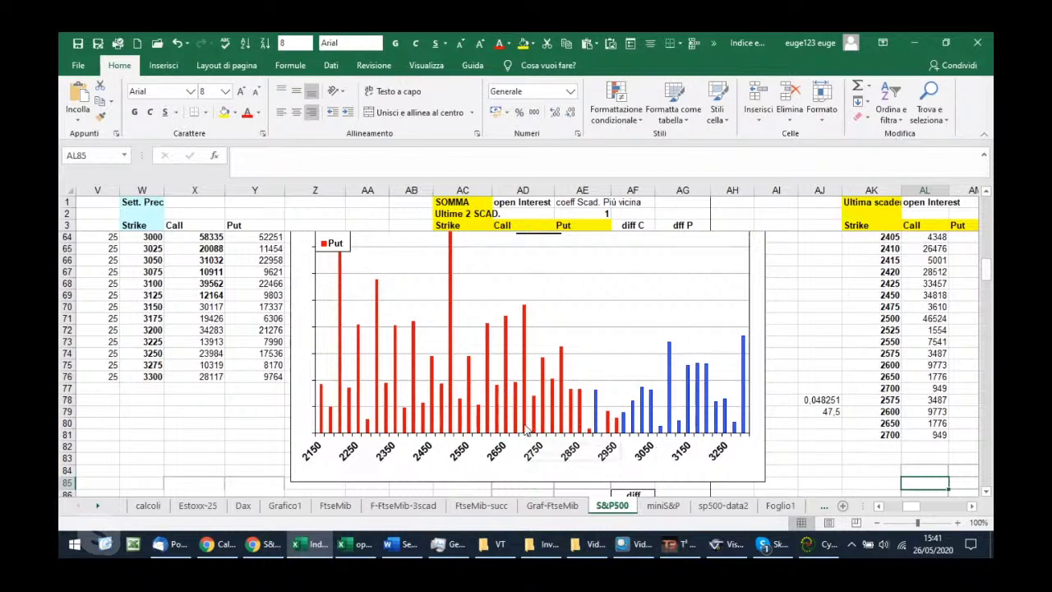
mouse_move(527, 429)
mouse_move(562, 431)
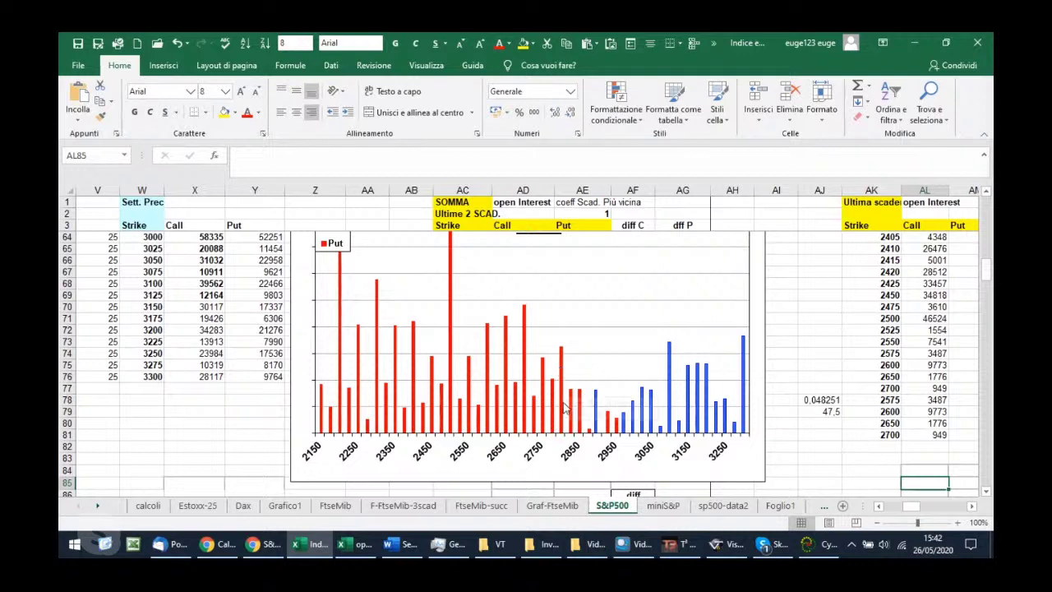
mouse_move(564, 411)
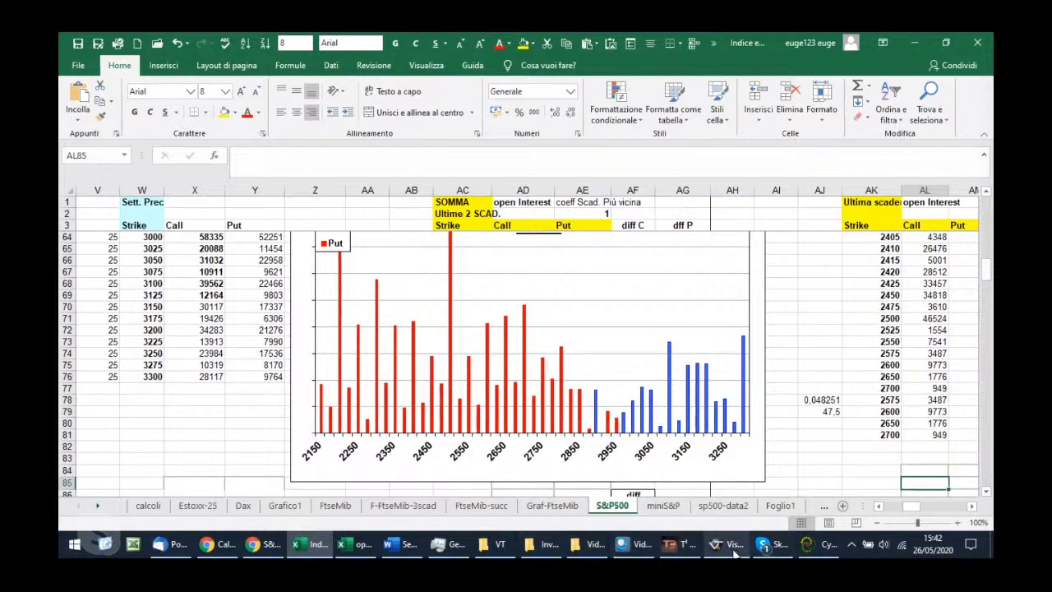
- Switch to Visual Trader, close the 5-minute FIBSP chart, and bring the hourly EUR/USD and EURO BUND charts forward for viewing
mouse_move(735, 555)
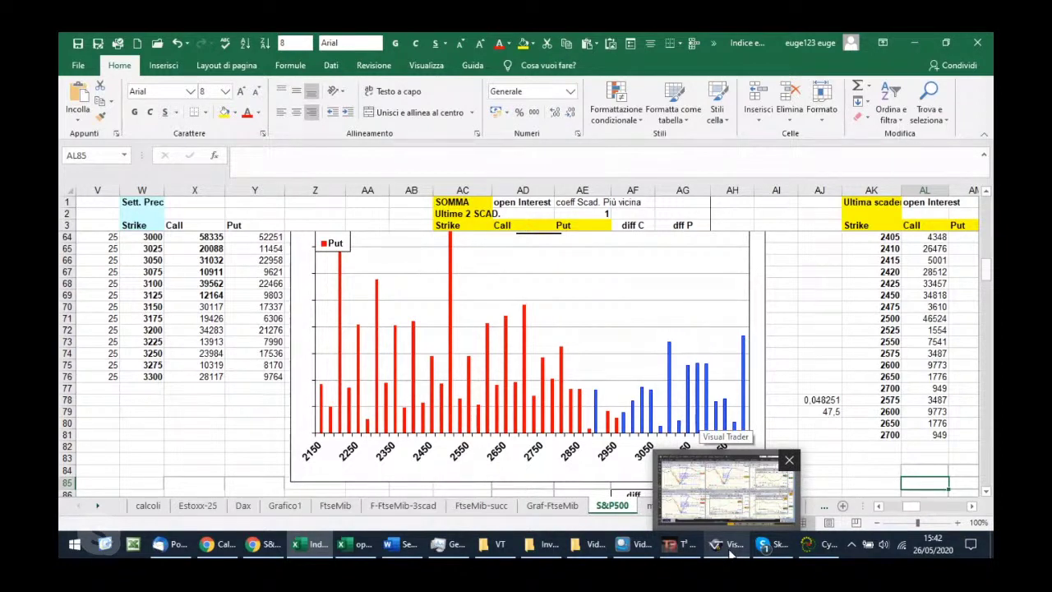
click(729, 553)
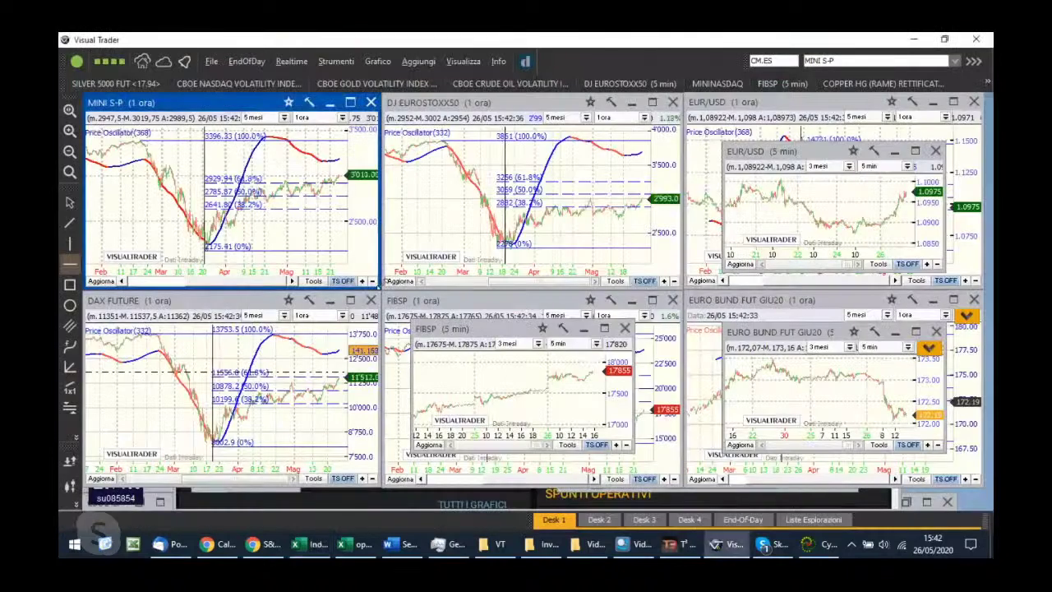
click(624, 327)
click(744, 103)
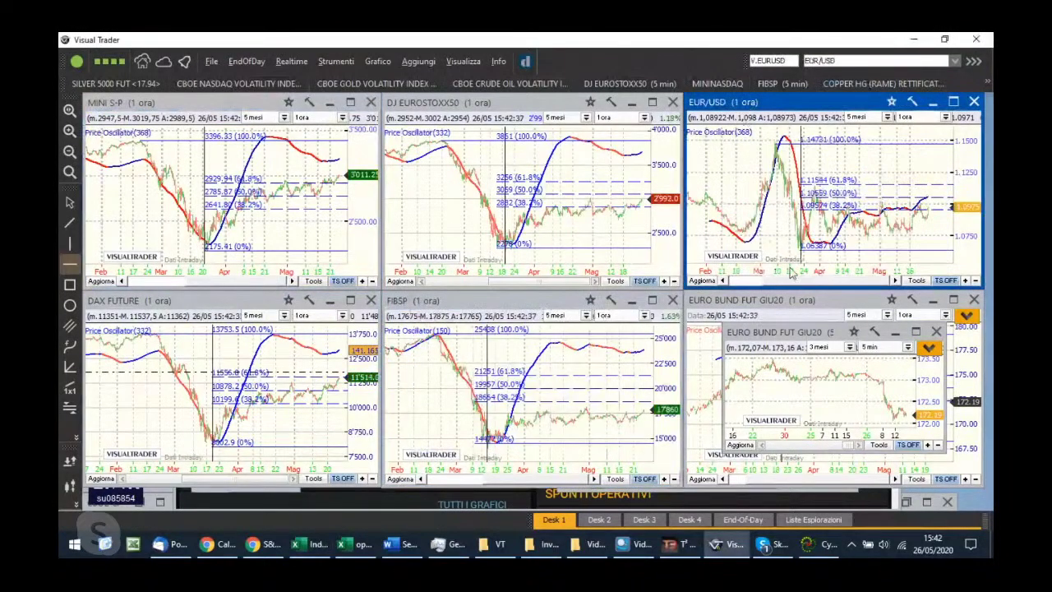
click(807, 304)
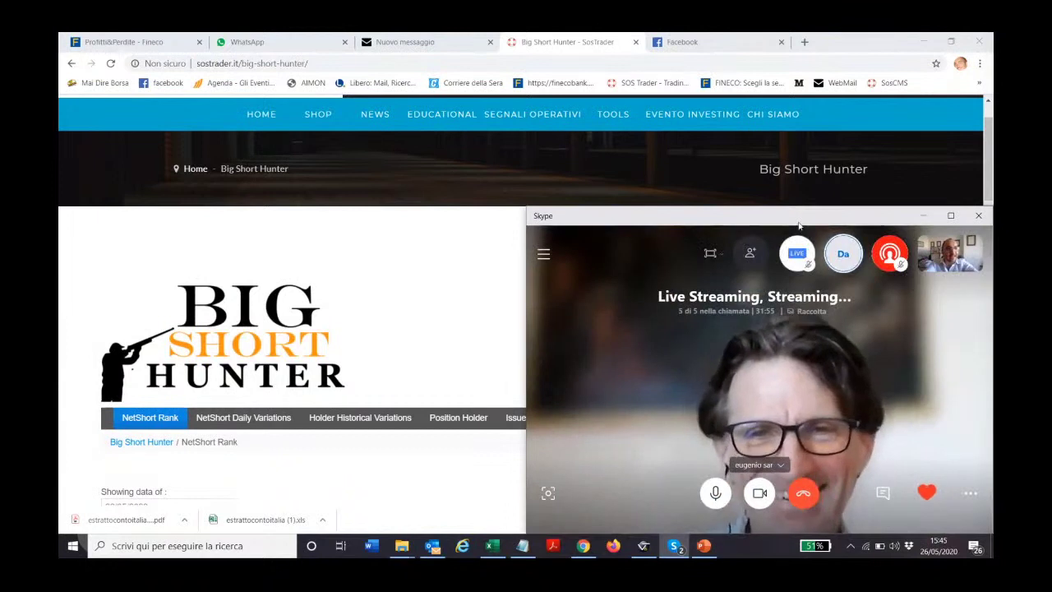
- Clear the Big Short Hunter page by moving the Skype call window aside and minimizing it, and dismiss the site's chat greeting
drag(758, 218, 827, 506)
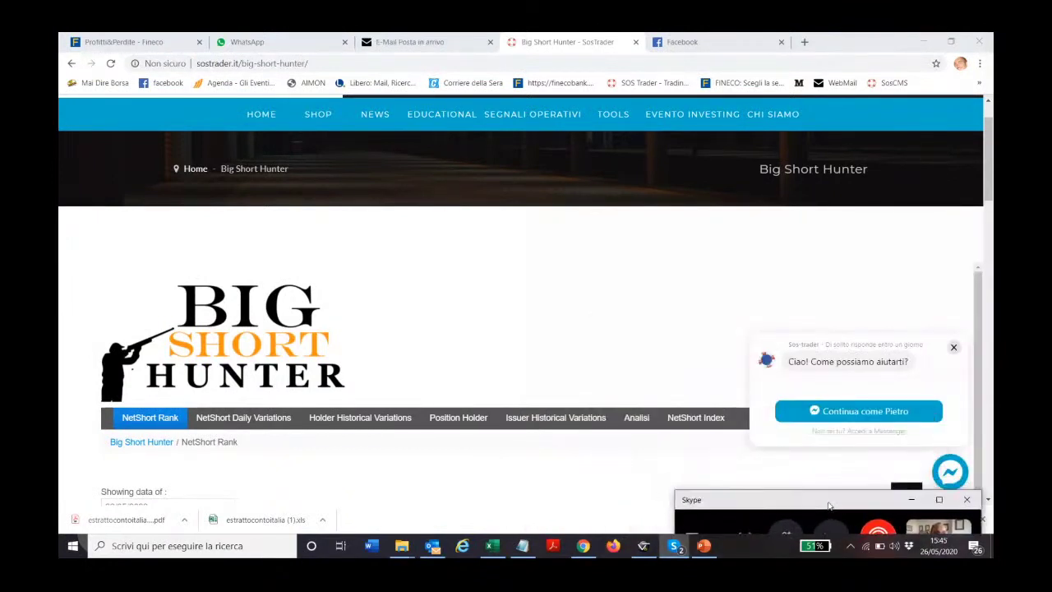
click(912, 500)
click(954, 346)
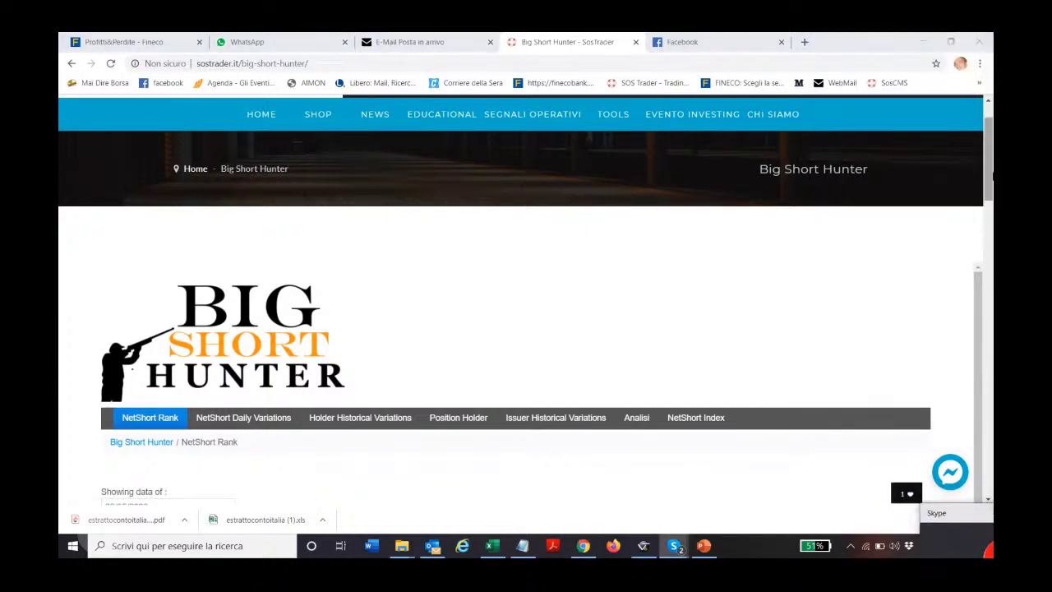
- Examine the NetShort Rank table's issuers, net short percentages and numbers of position holders
scroll(988, 216, down, 1)
scroll(988, 215, down, 2)
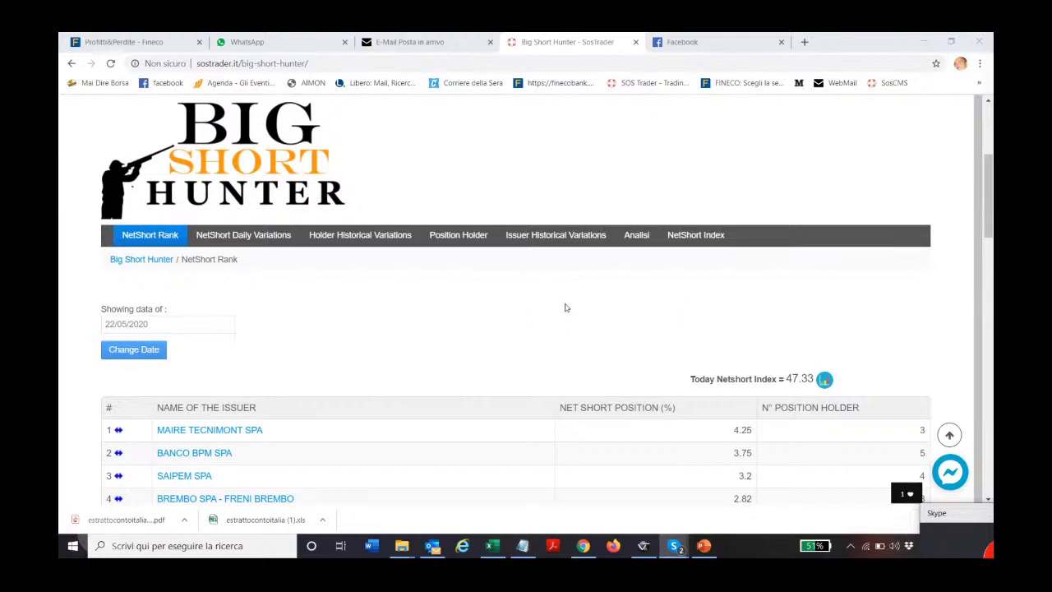
scroll(565, 307, down, 1)
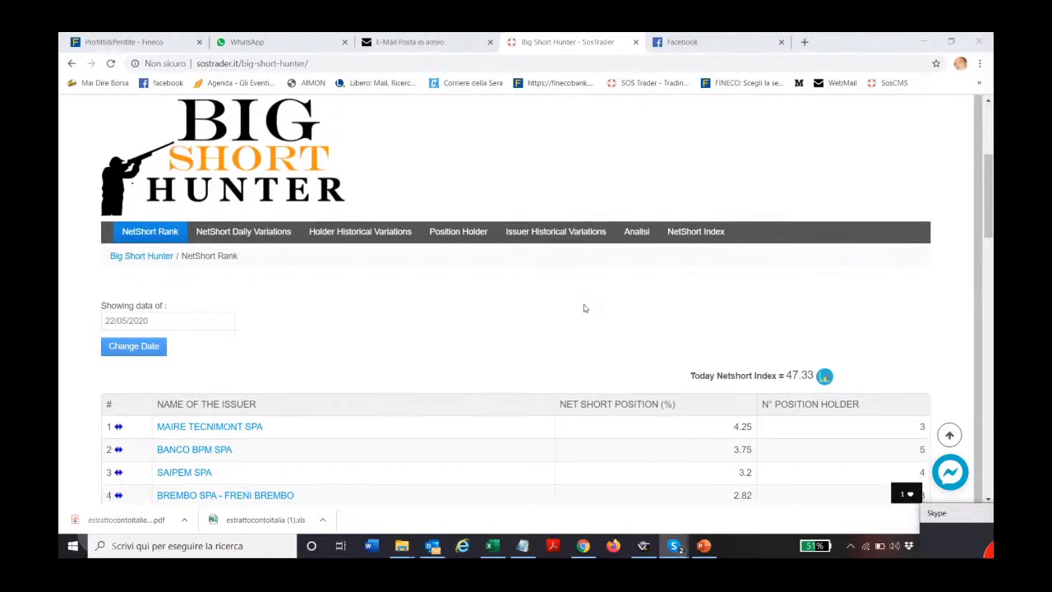
scroll(585, 308, down, 1)
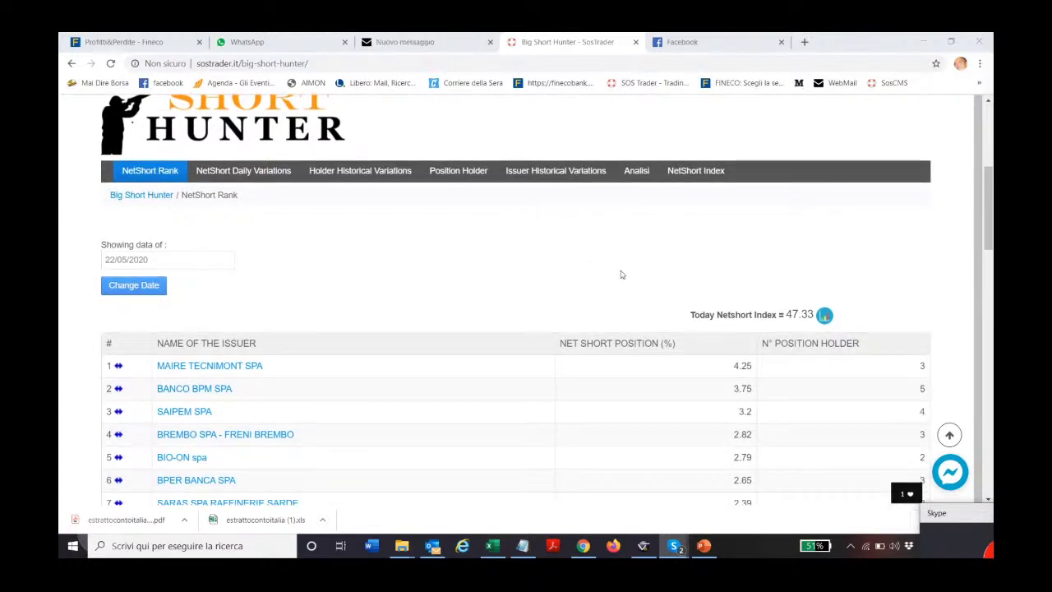
scroll(510, 337, down, 3)
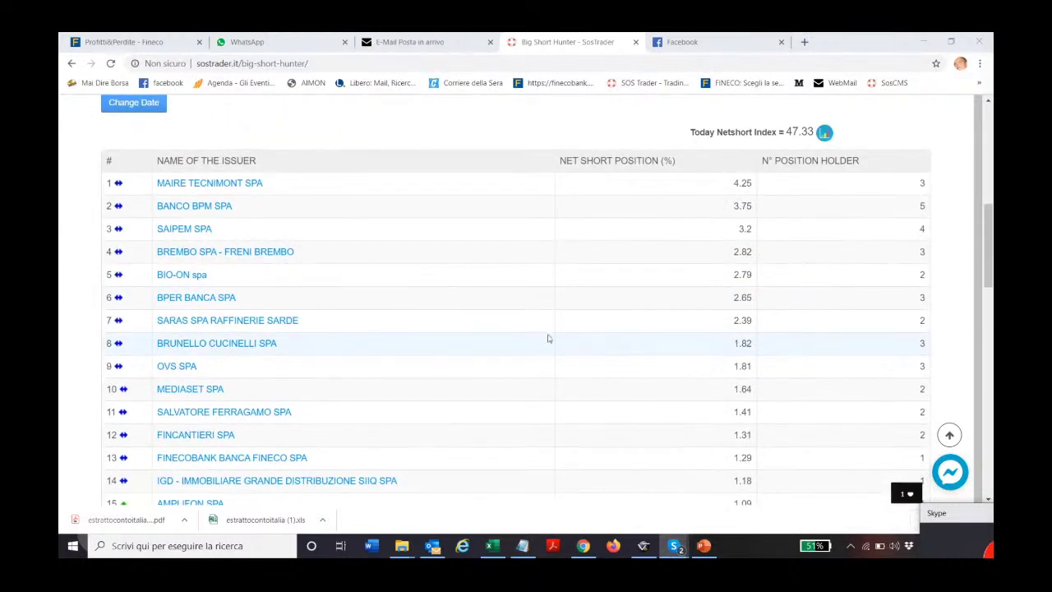
scroll(528, 280, up, 1)
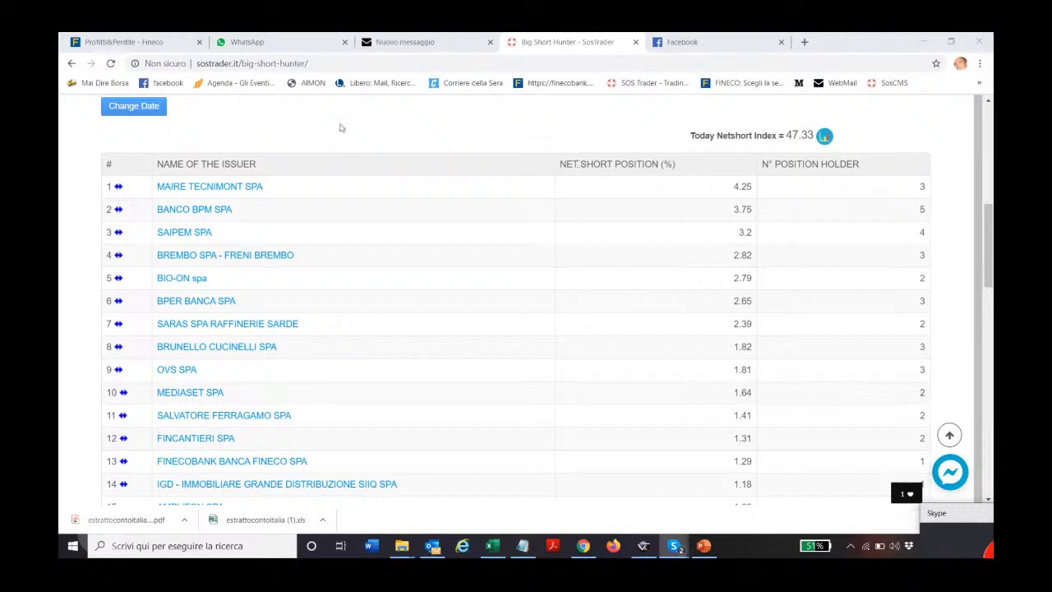
- Open BANCO BPM SPA from the ranking and examine its short holders and historical net short chart
click(210, 209)
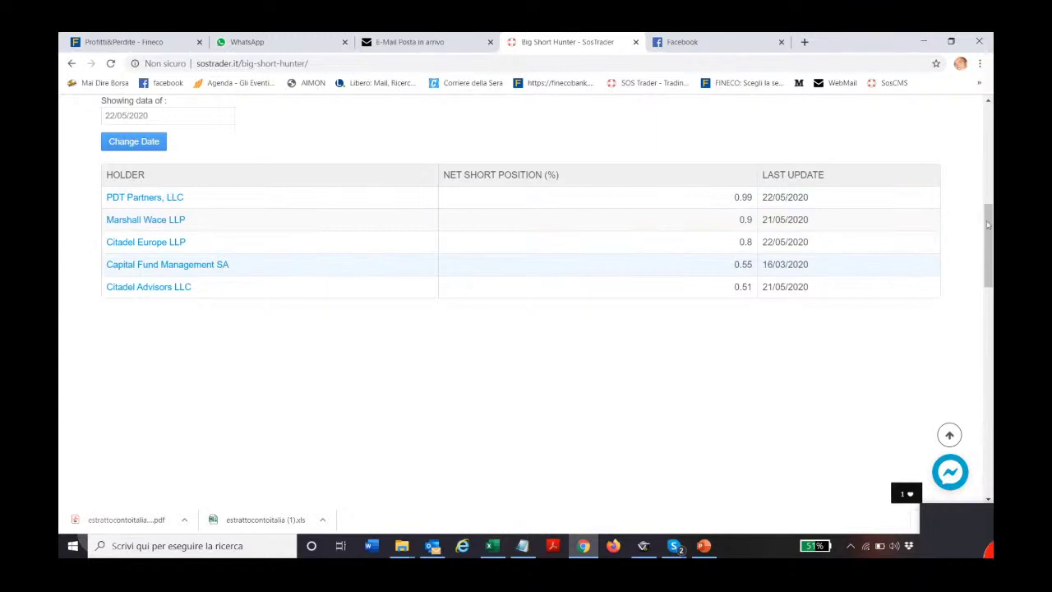
drag(987, 224, 991, 239)
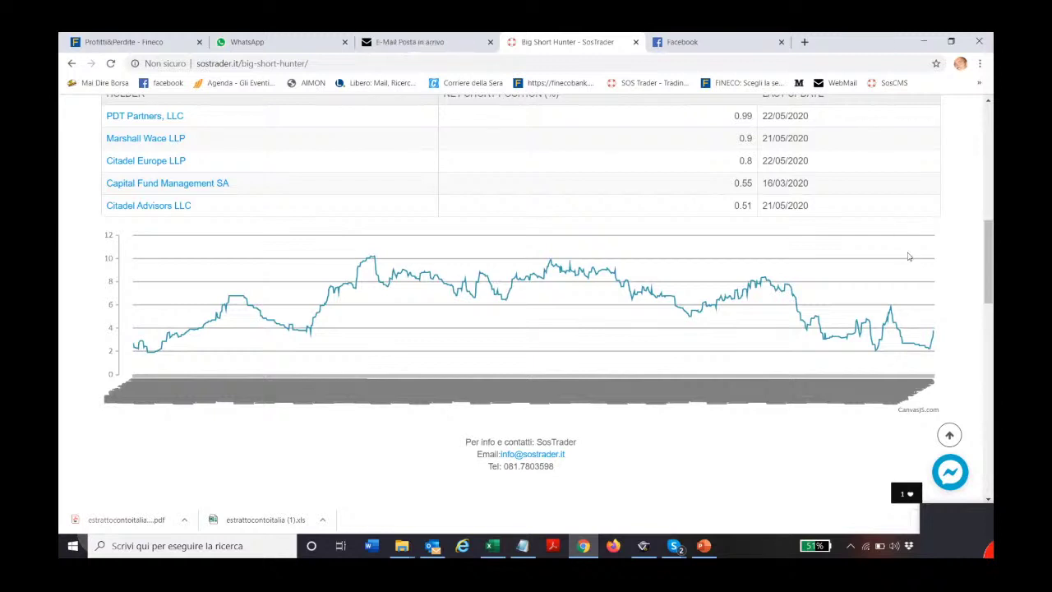
scroll(904, 255, up, 2)
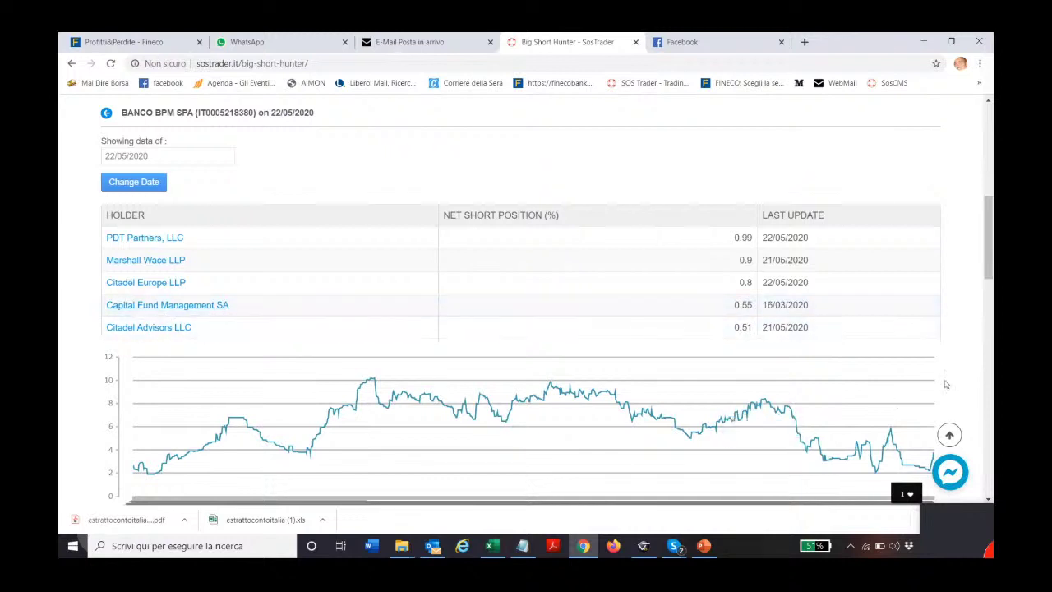
scroll(928, 352, down, 1)
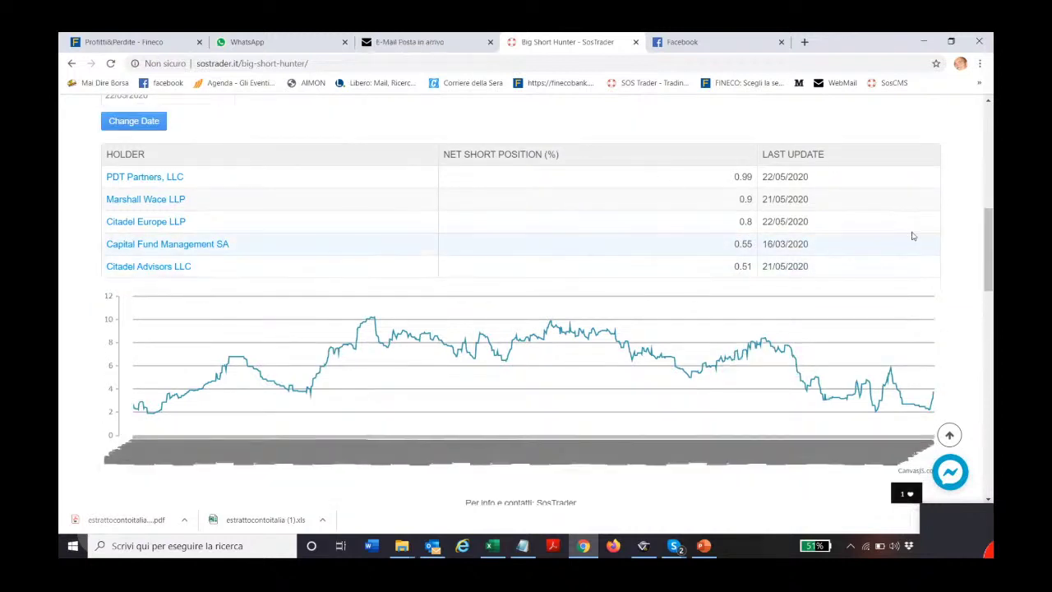
scroll(318, 197, up, 2)
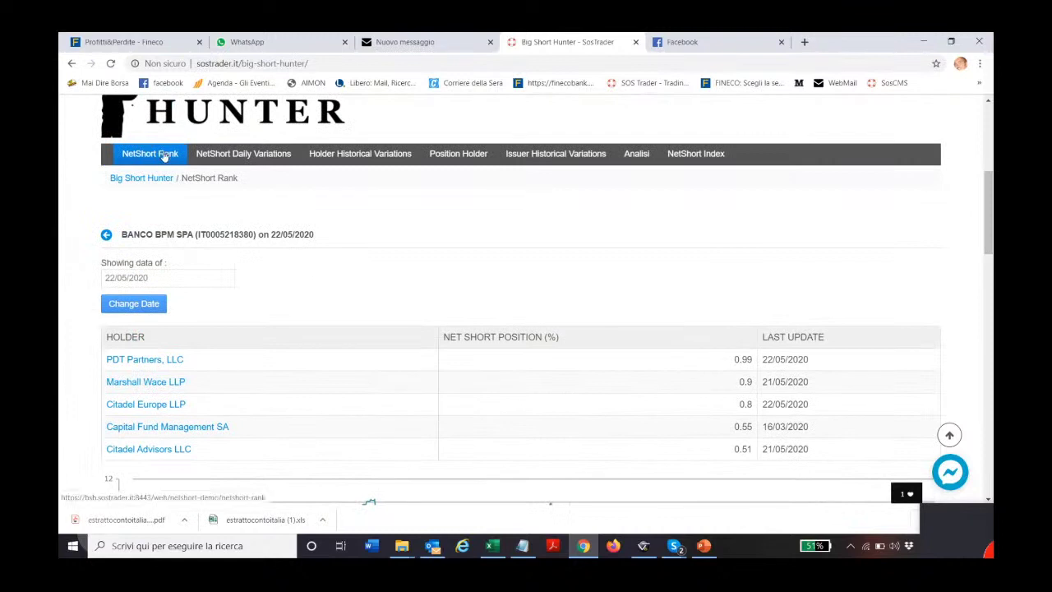
- Return to the NetShort Rank, reopen BANCO BPM SPA and enlarge its net short chart on April–May 2020 to inspect the latest values
click(162, 153)
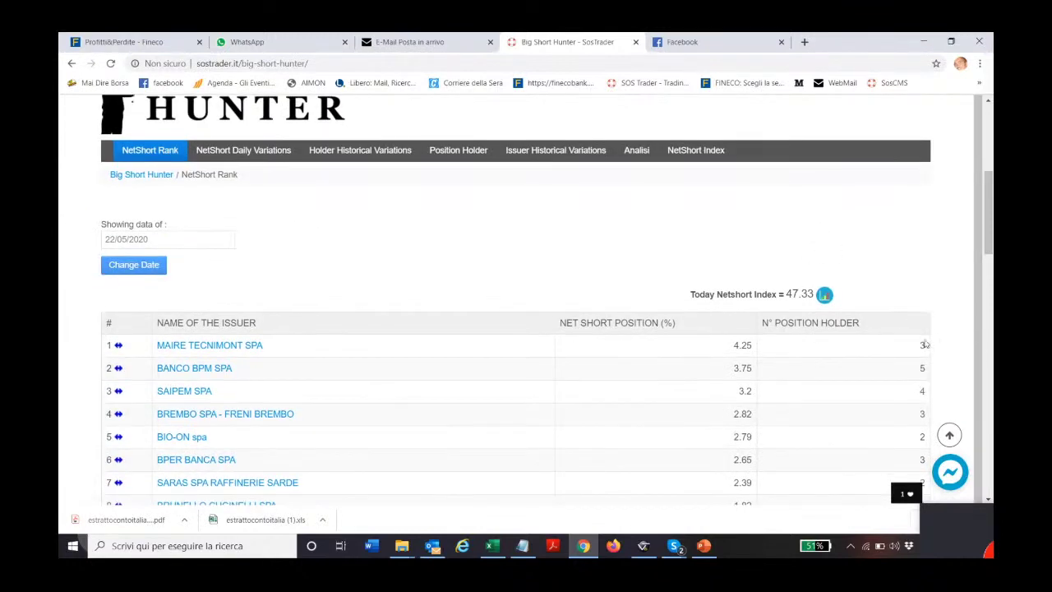
scroll(940, 352, down, 1)
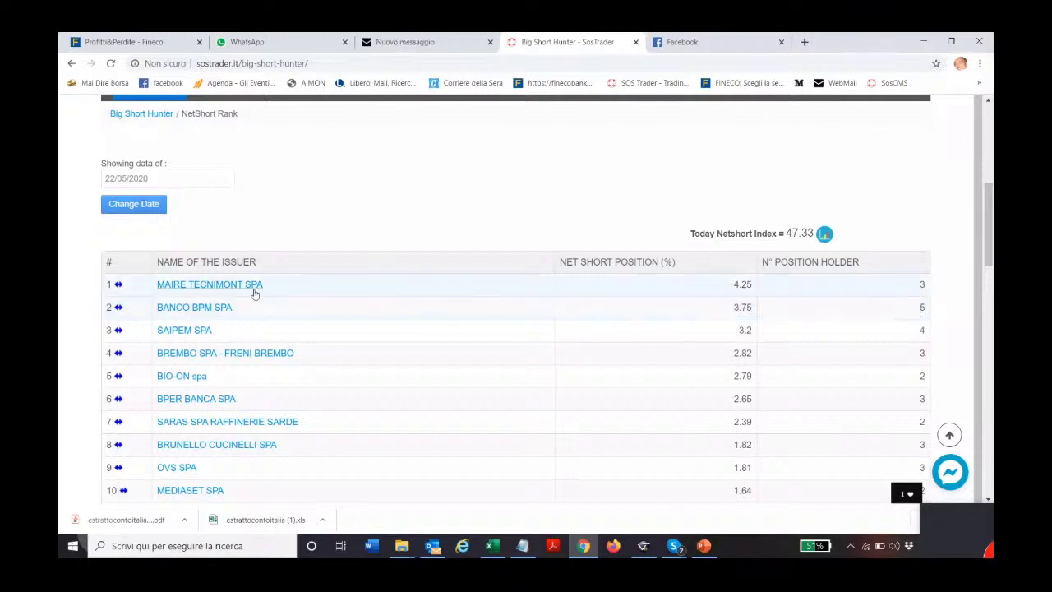
click(215, 309)
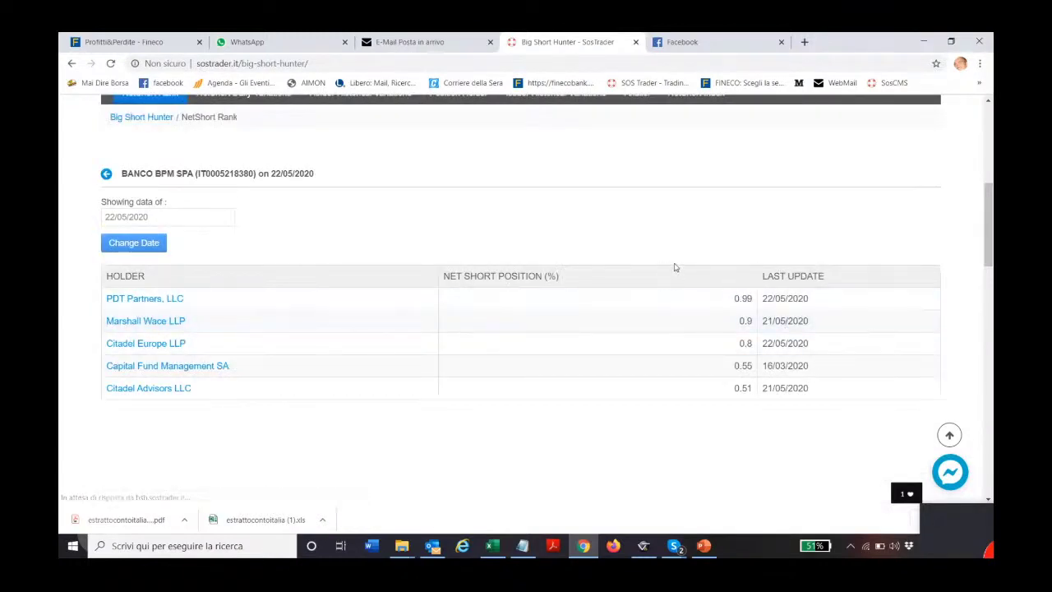
scroll(832, 278, down, 2)
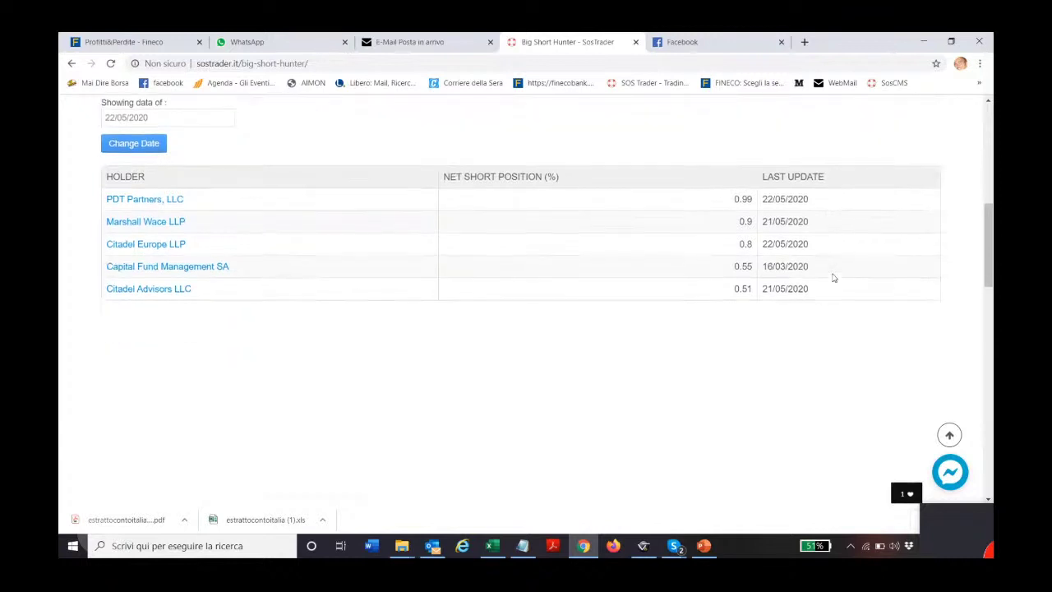
scroll(832, 278, down, 1)
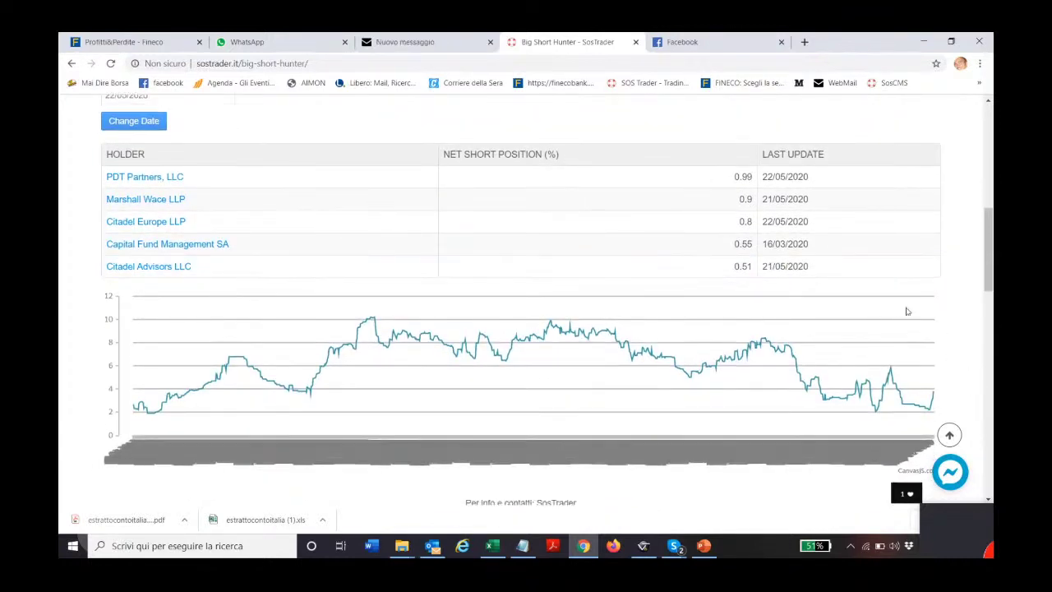
drag(907, 311, 933, 317)
mouse_move(830, 416)
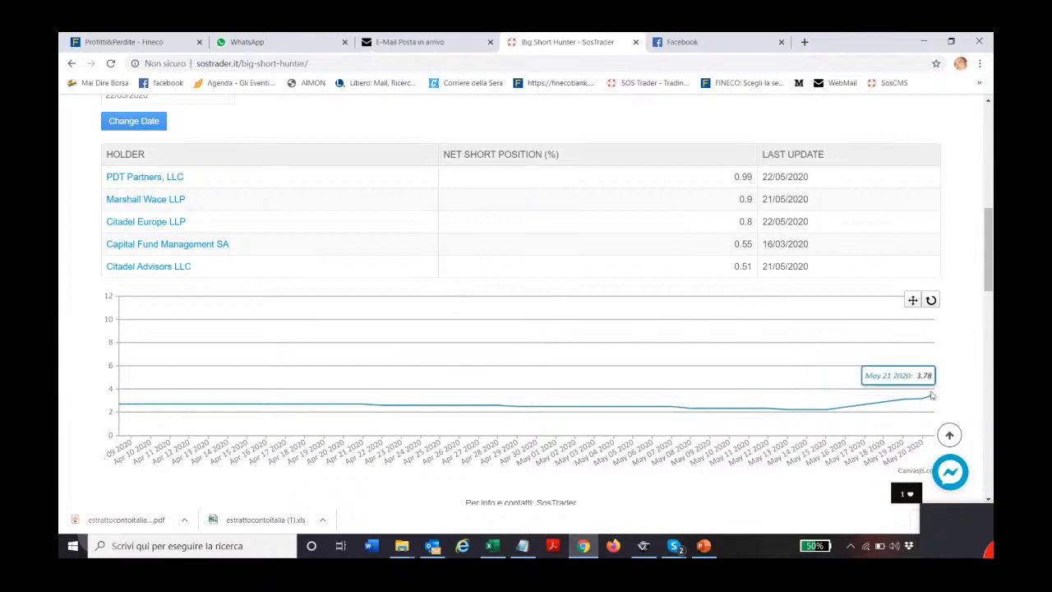
- Set the BANCO BPM data date to 13/05/2020 and load that day's short holders
scroll(357, 272, up, 2)
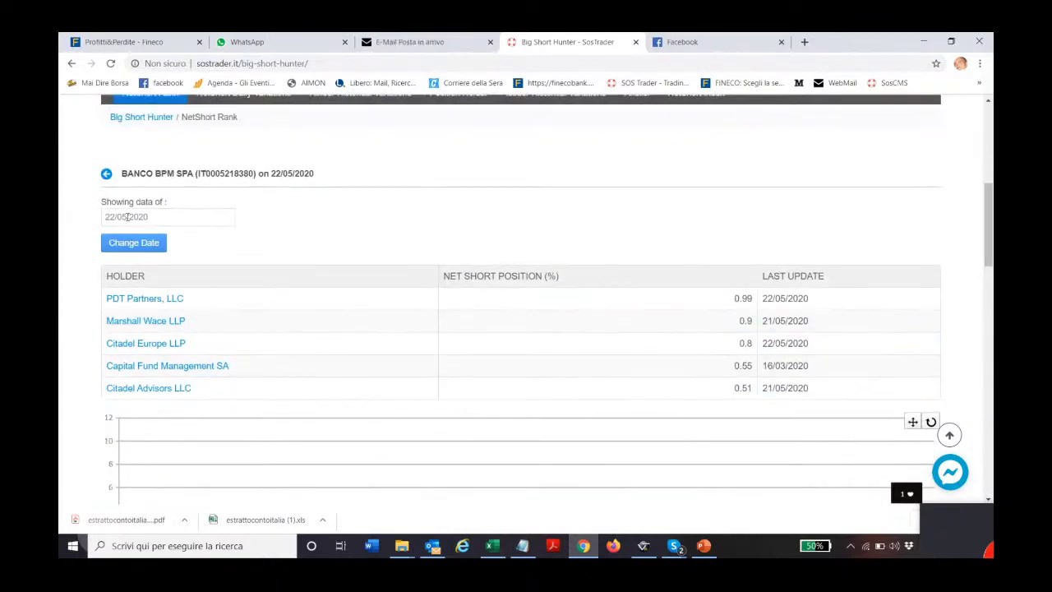
click(128, 216)
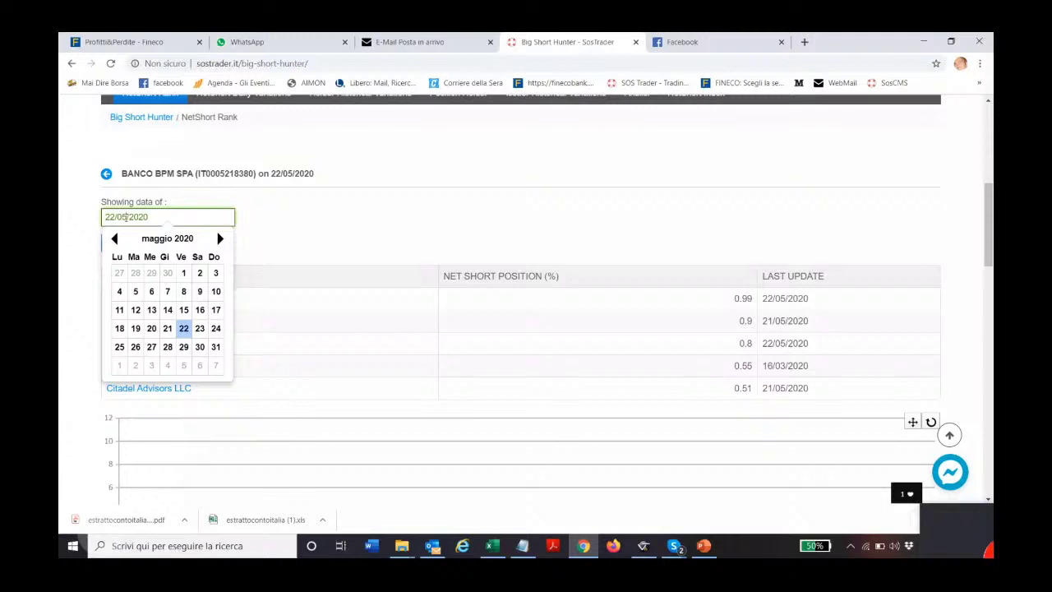
click(151, 310)
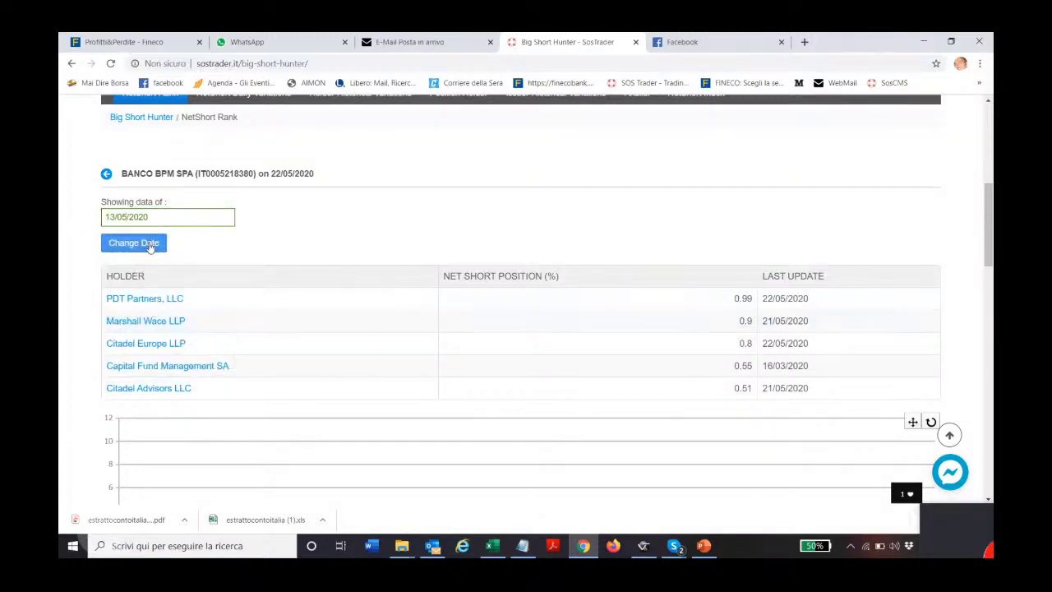
click(134, 243)
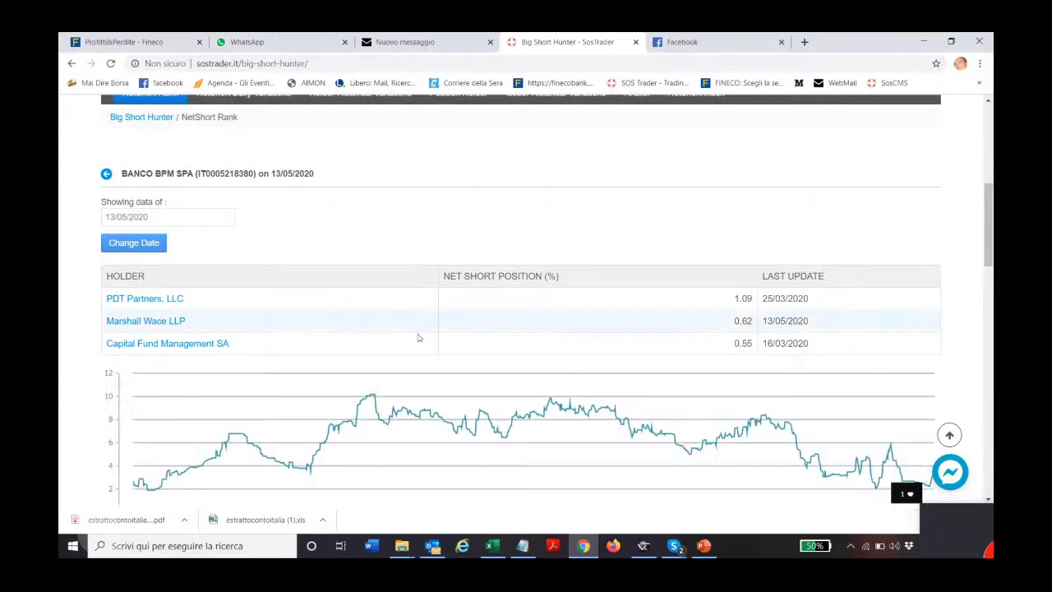
- Set the BANCO BPM data date to 14/05/2020 and load that day's short holders
click(164, 218)
click(168, 310)
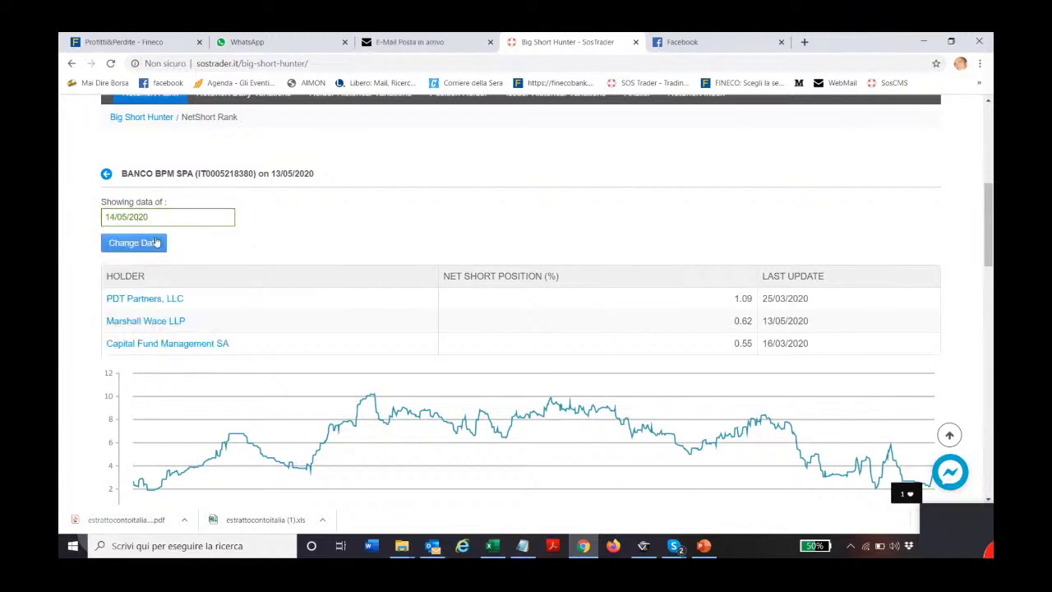
click(156, 244)
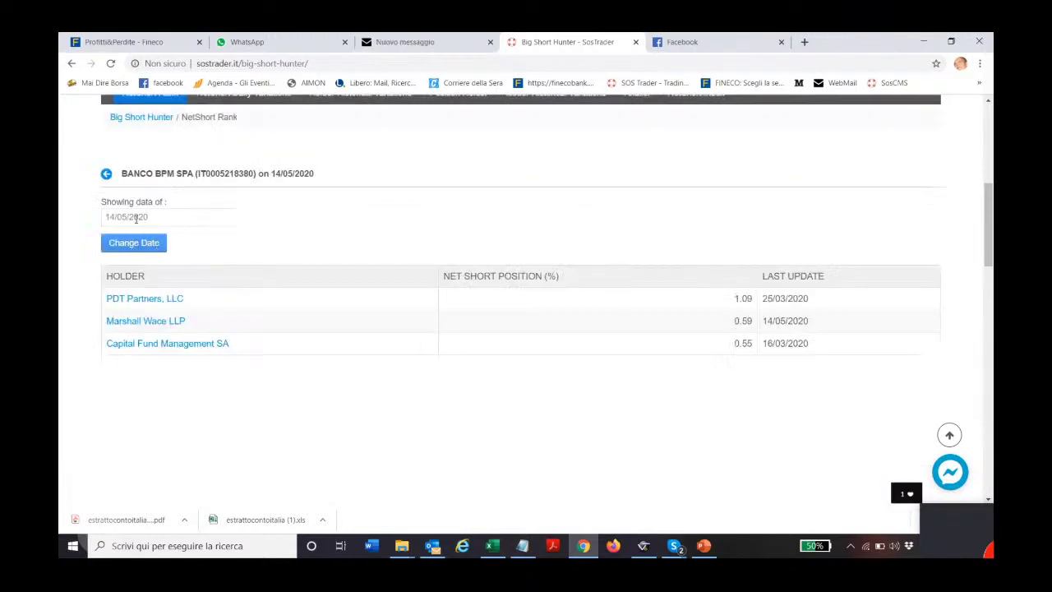
- Set the BANCO BPM data date to 15/05/2020 and load that day's short holders
click(164, 219)
click(182, 312)
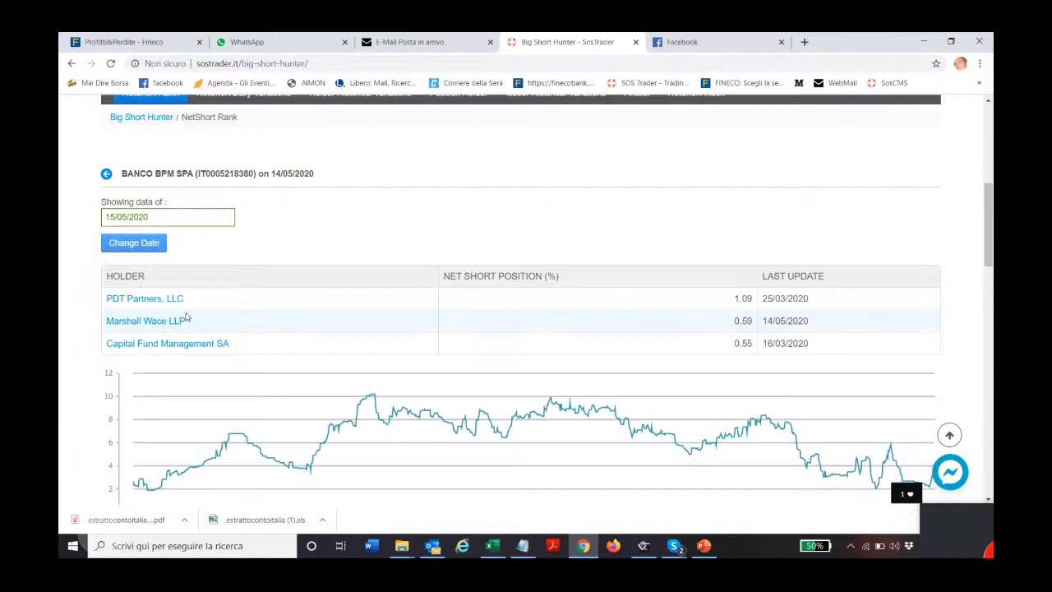
click(153, 247)
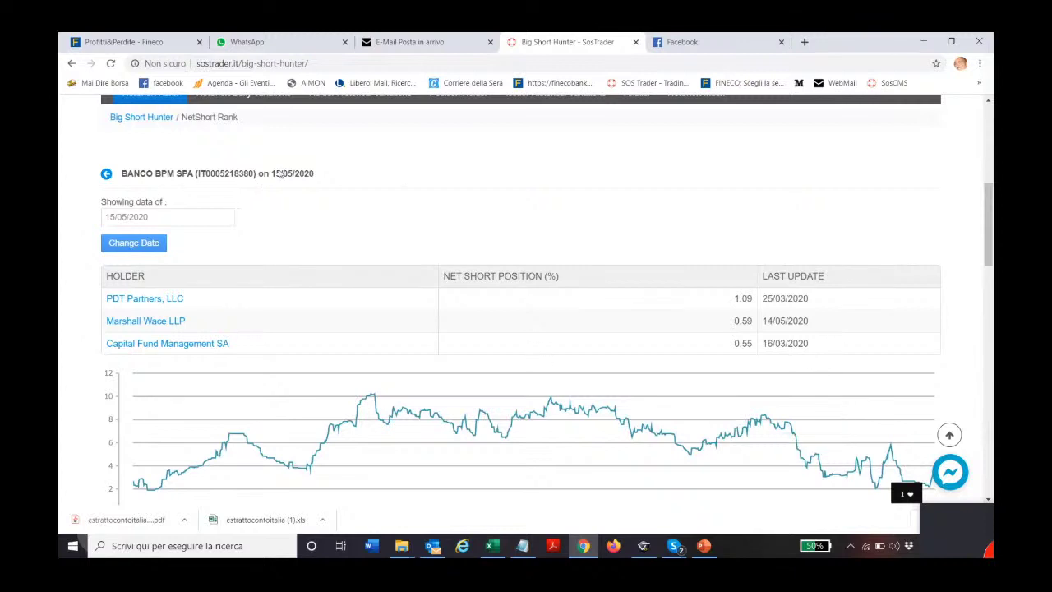
- Open NetShort Daily Variations and look through the table of today's short position changes
scroll(279, 173, up, 3)
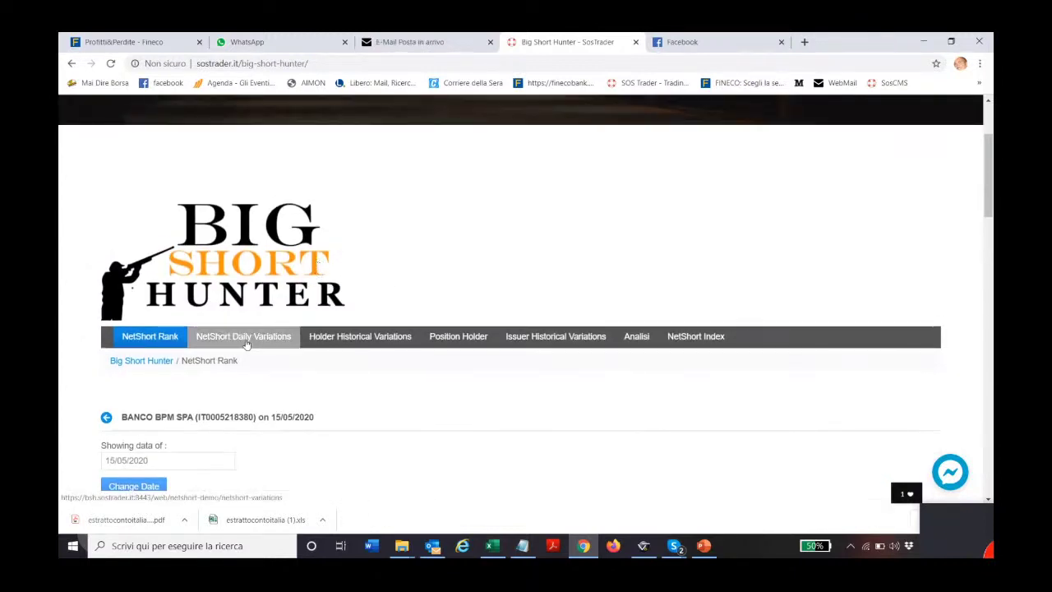
click(245, 340)
scroll(576, 293, down, 1)
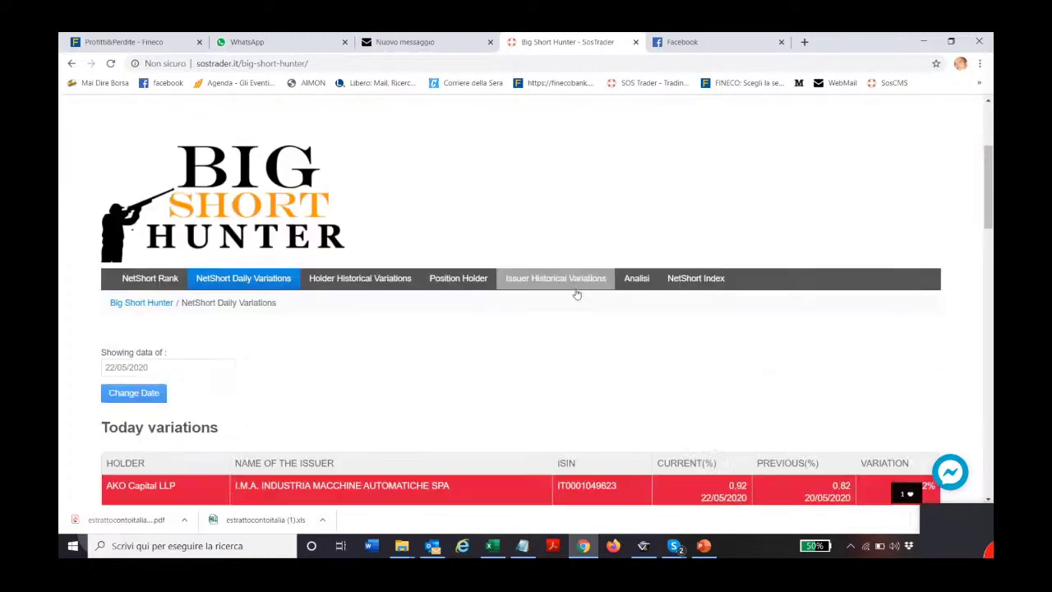
scroll(577, 294, down, 3)
scroll(413, 388, up, 4)
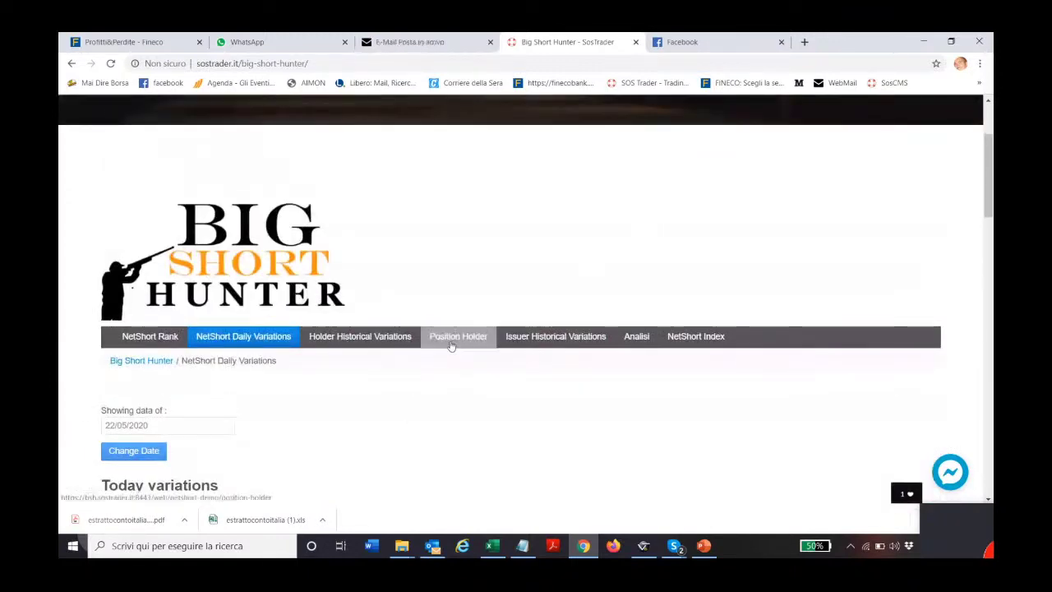
- Open Issuer Historical Variations and examine the issuers listed for a 30-day period and 10% performance
click(528, 342)
scroll(498, 349, down, 2)
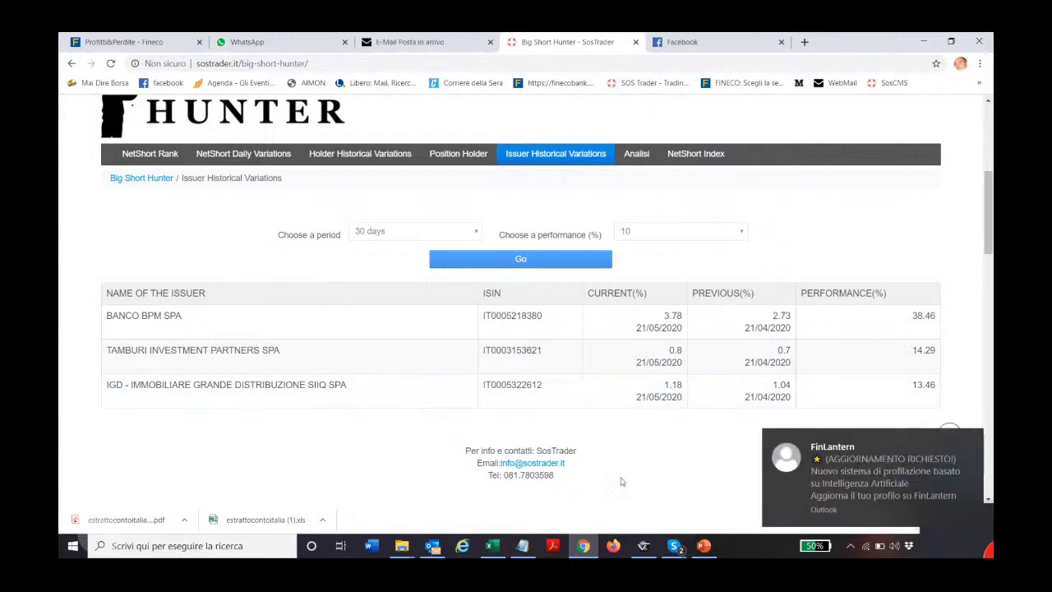
- Close the Outlook window and return to the Issuer Historical Variations page
click(437, 548)
right_click(437, 546)
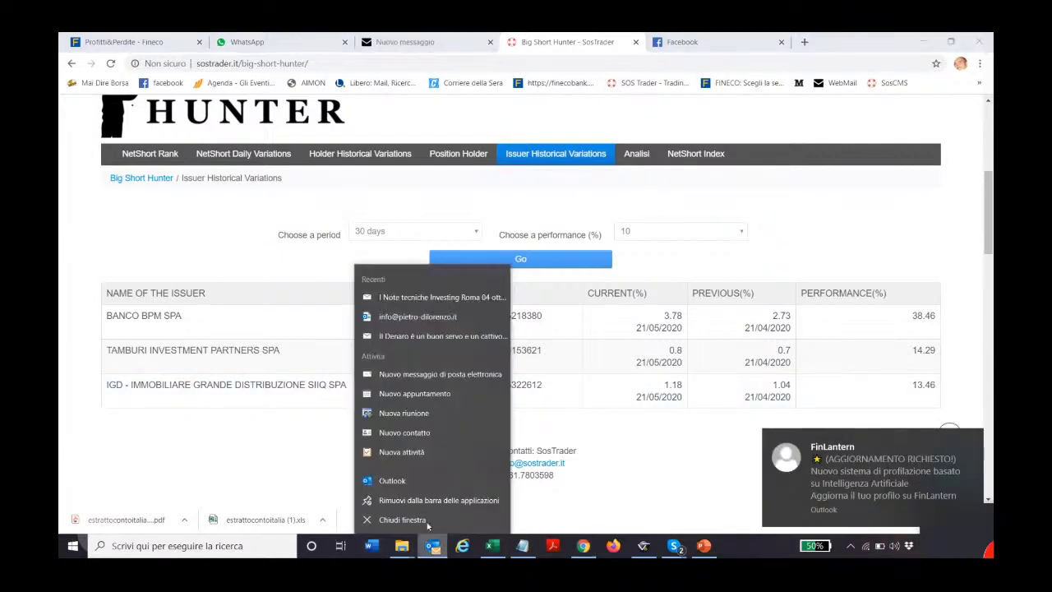
click(605, 323)
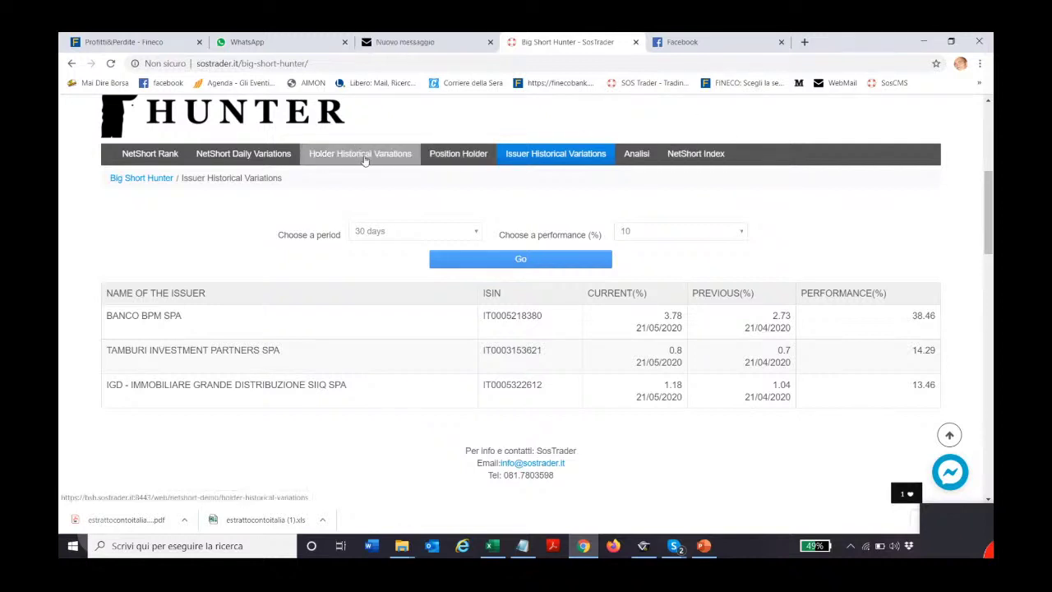
- Open the Position Holder ranking and examine the issuers shorted by AQR Capital Management, LLC on 22/05/2020
click(465, 161)
scroll(490, 236, down, 2)
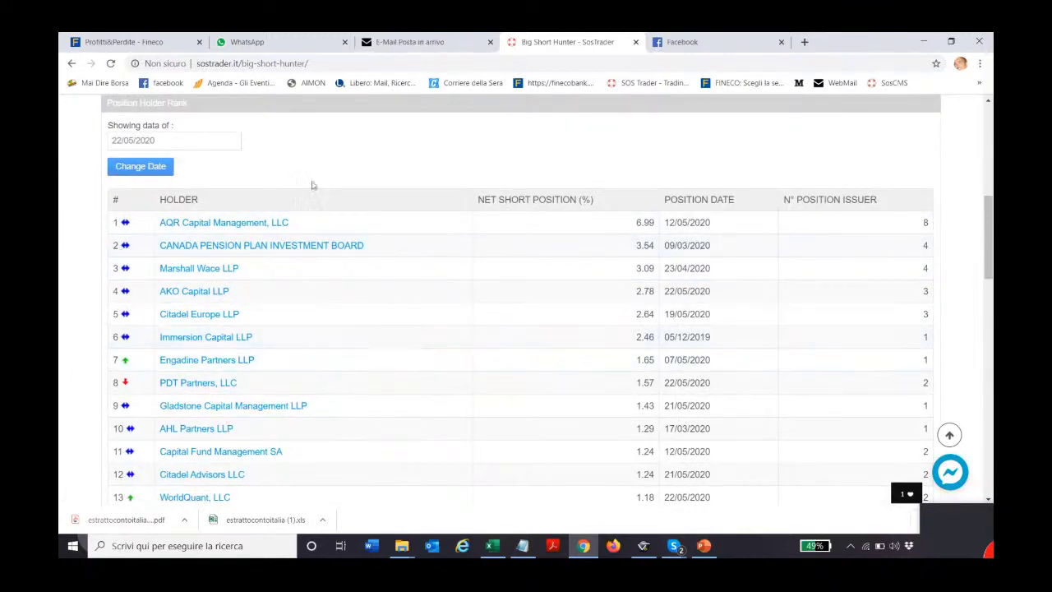
click(205, 223)
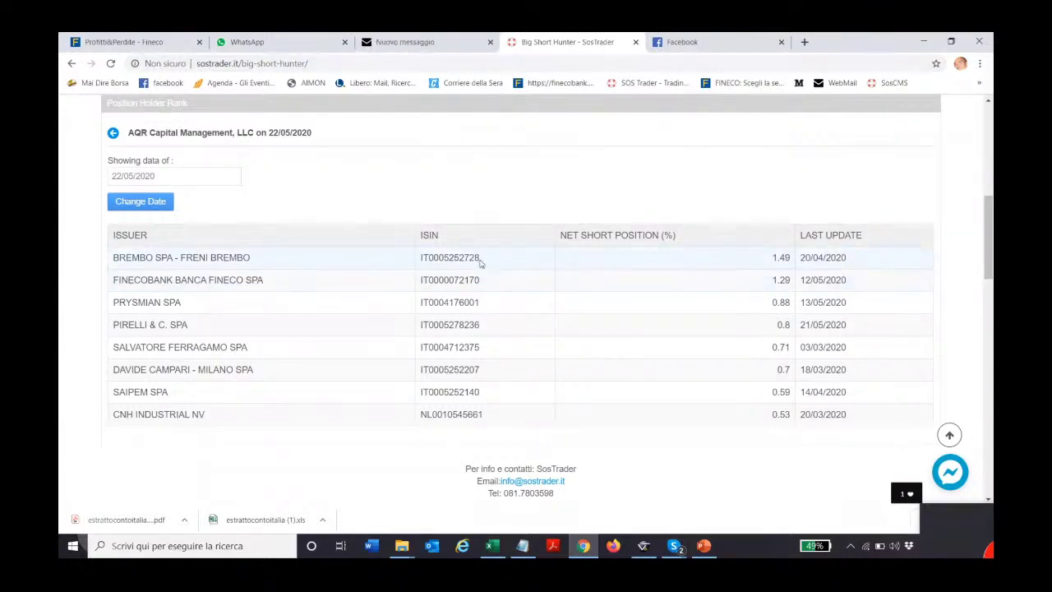
- Go to NetShort Rank, review the issuer ranking, and examine BANCO BPM SPA's short holders and net short history chart
scroll(242, 145, up, 5)
click(134, 337)
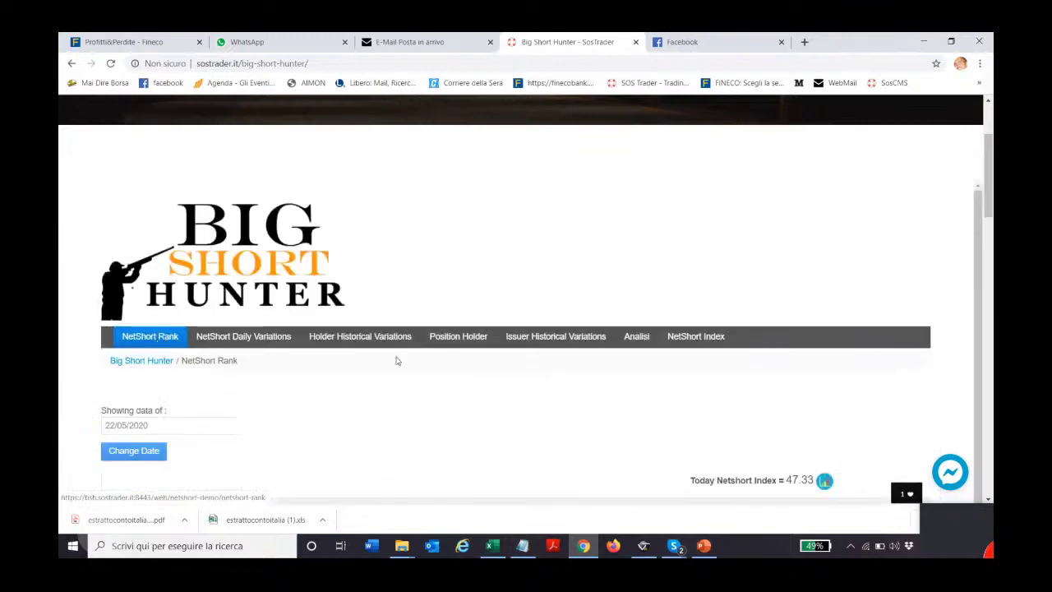
scroll(804, 321, down, 3)
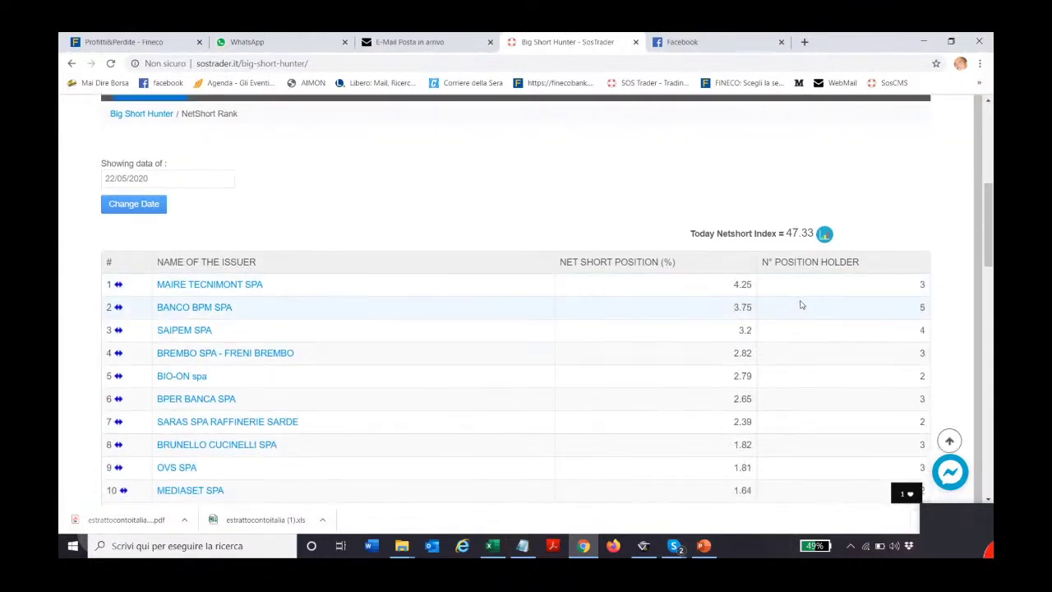
scroll(801, 305, down, 2)
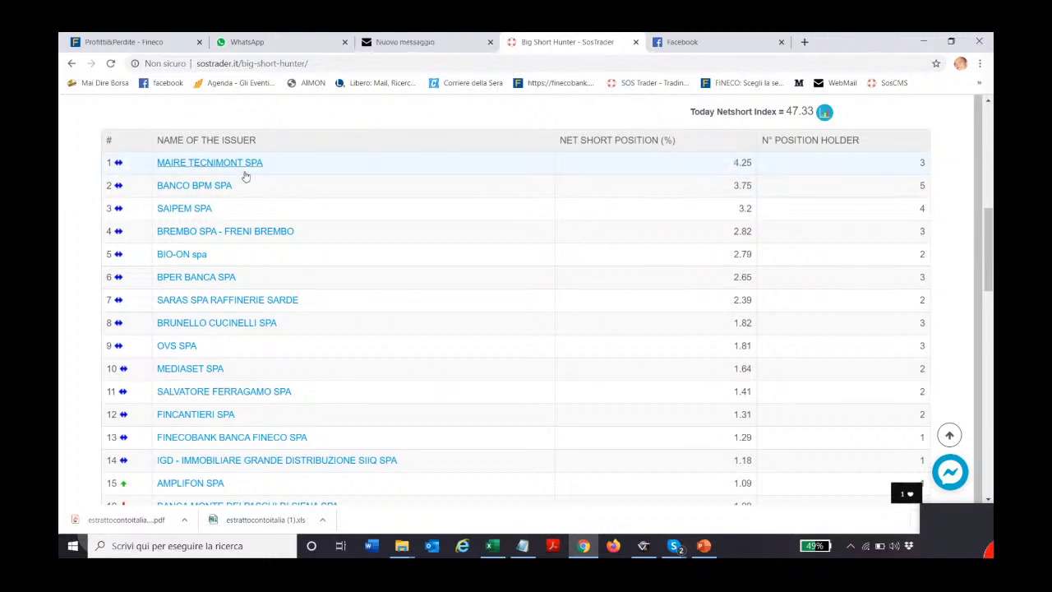
click(208, 189)
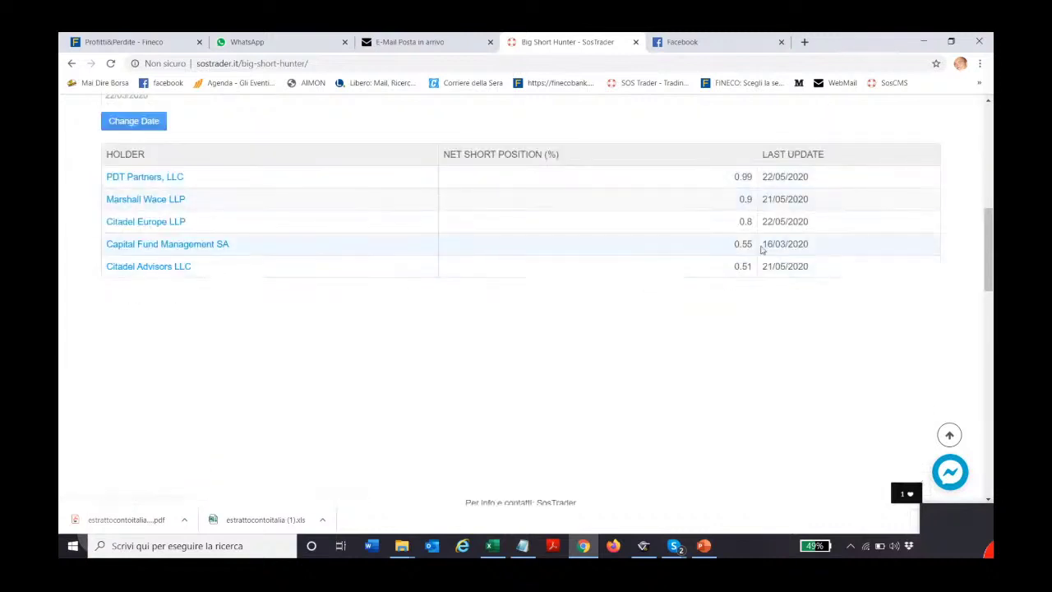
scroll(772, 254, down, 1)
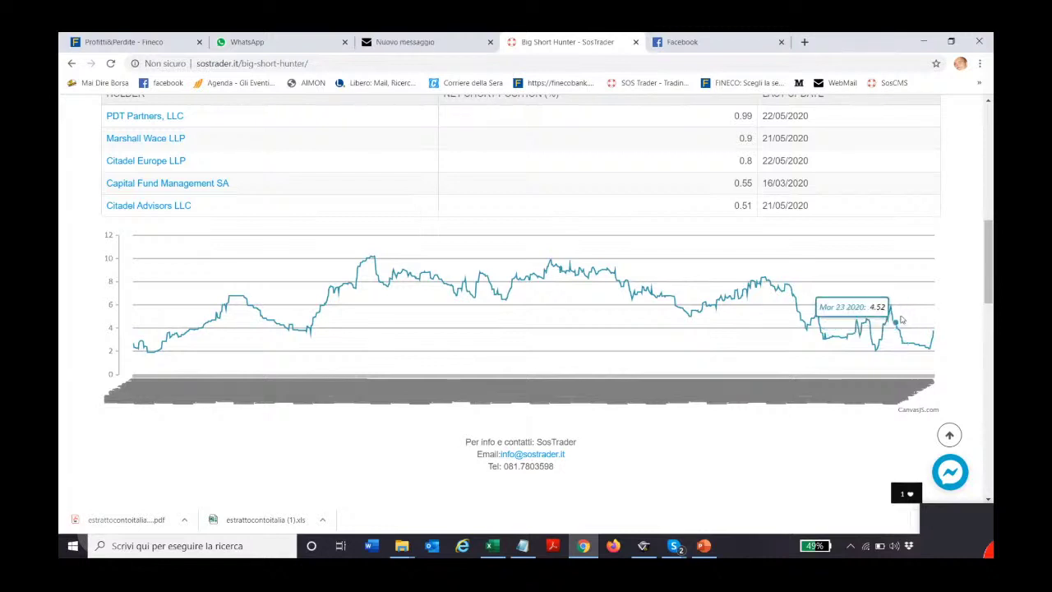
- Open Holder Historical Variations and examine the holder positions listed for a 30-day period and 10% performance
scroll(669, 307, up, 10)
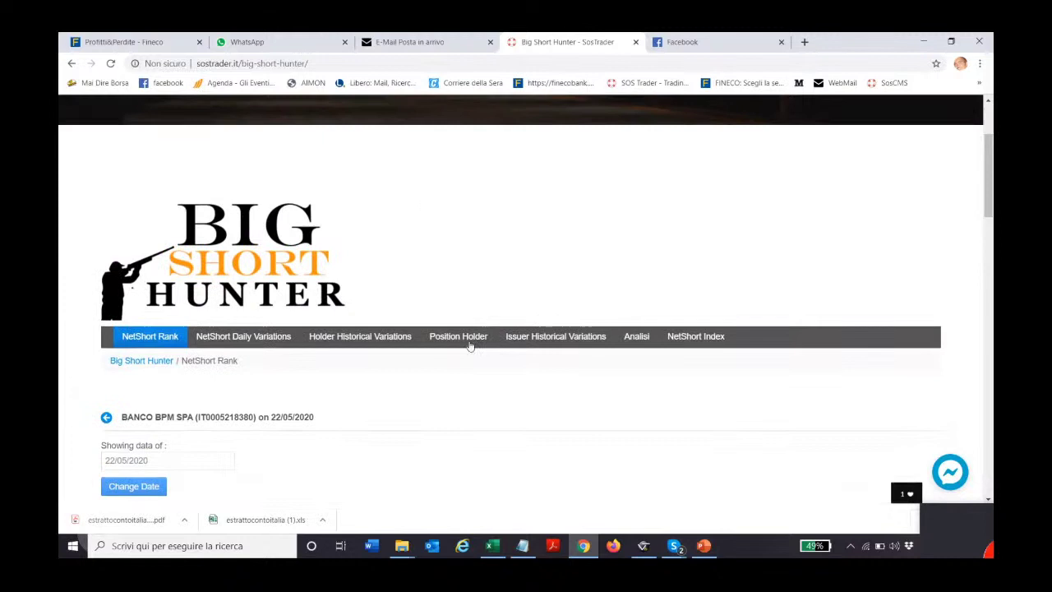
click(576, 335)
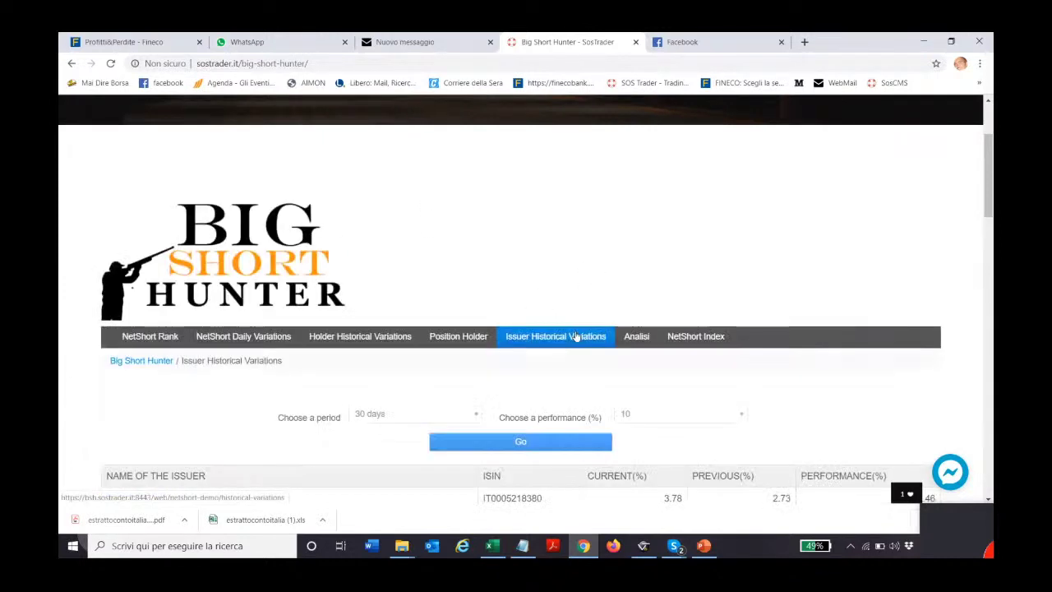
click(368, 336)
scroll(592, 311, down, 2)
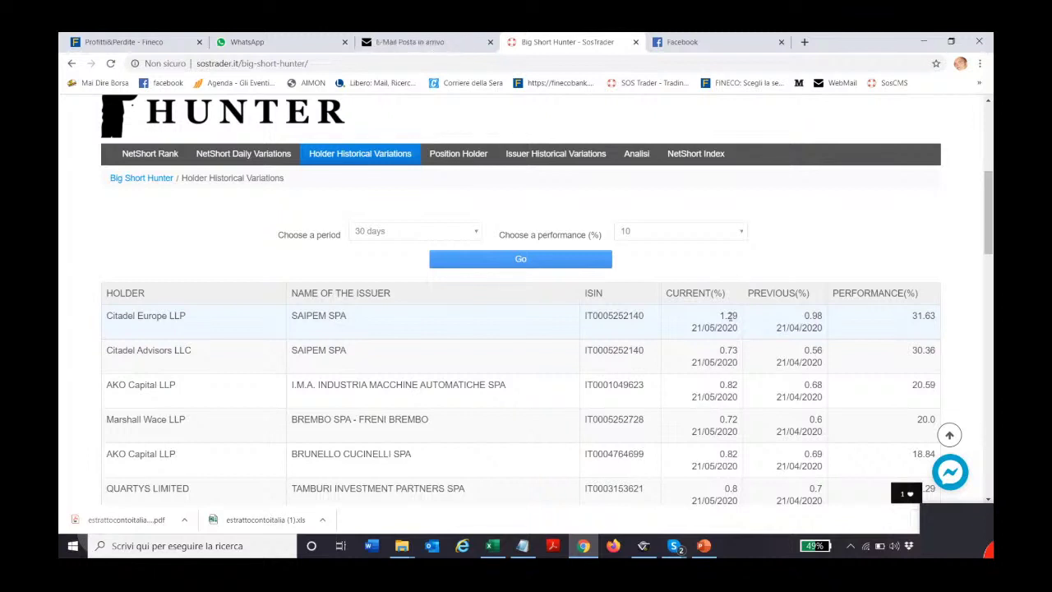
- Reopen NetShort Daily Variations and review the 22/05/2020 changes, new positions and closed positions
scroll(589, 285, up, 1)
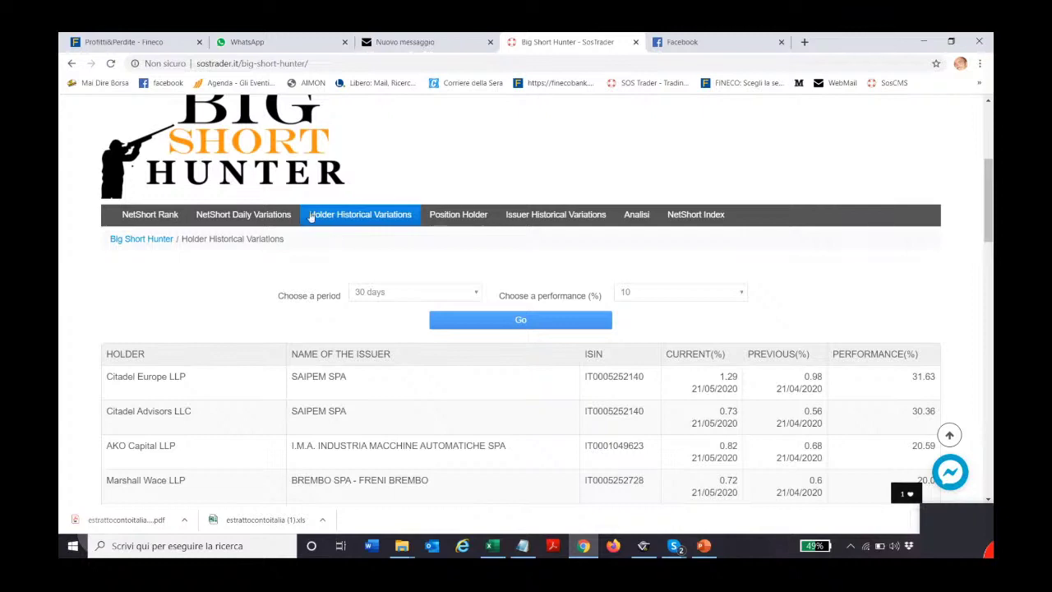
click(243, 215)
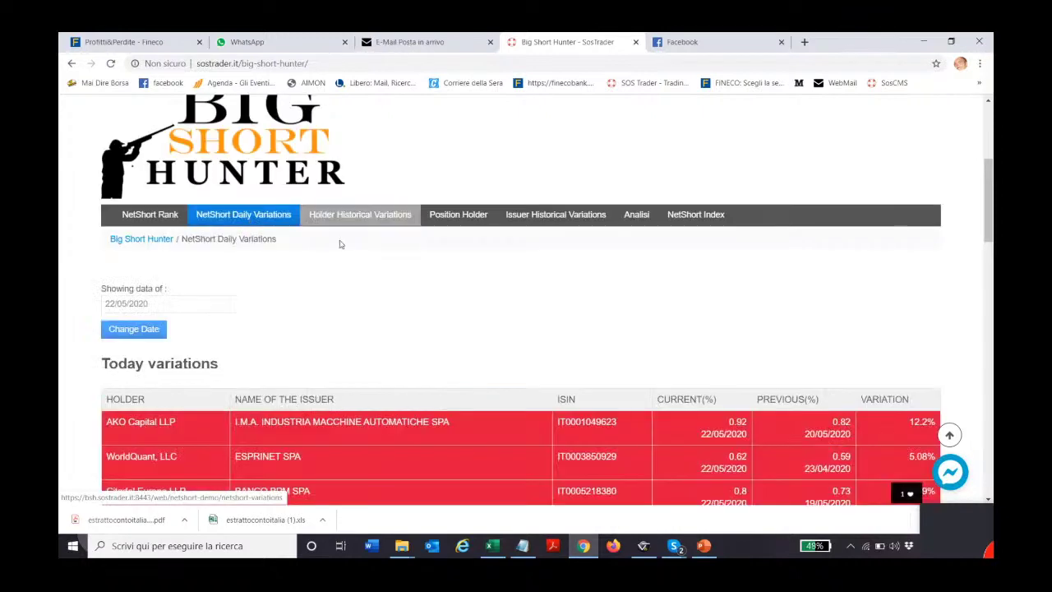
scroll(382, 251, down, 3)
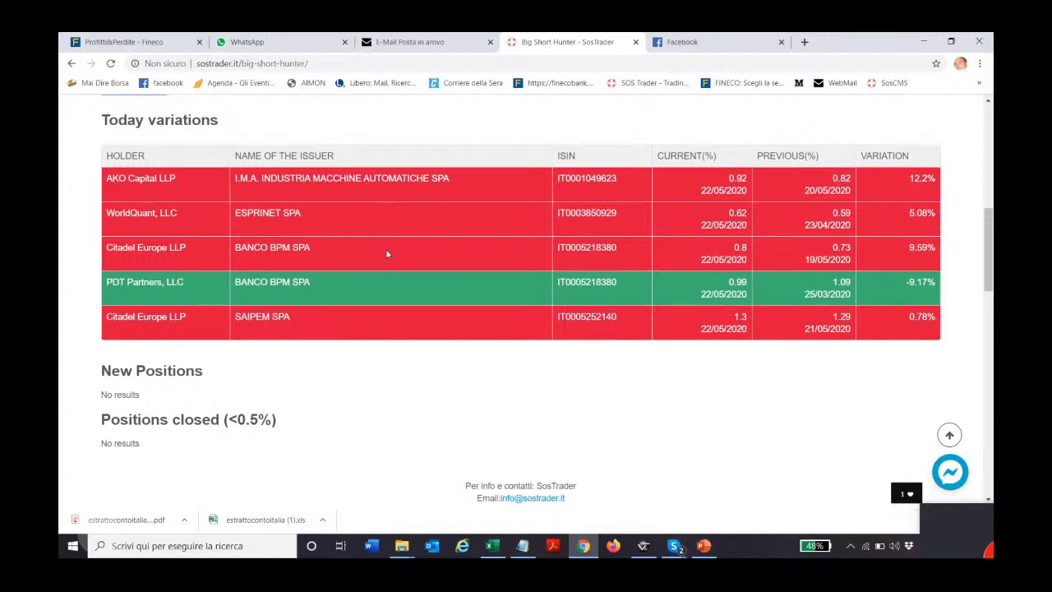
scroll(515, 250, up, 2)
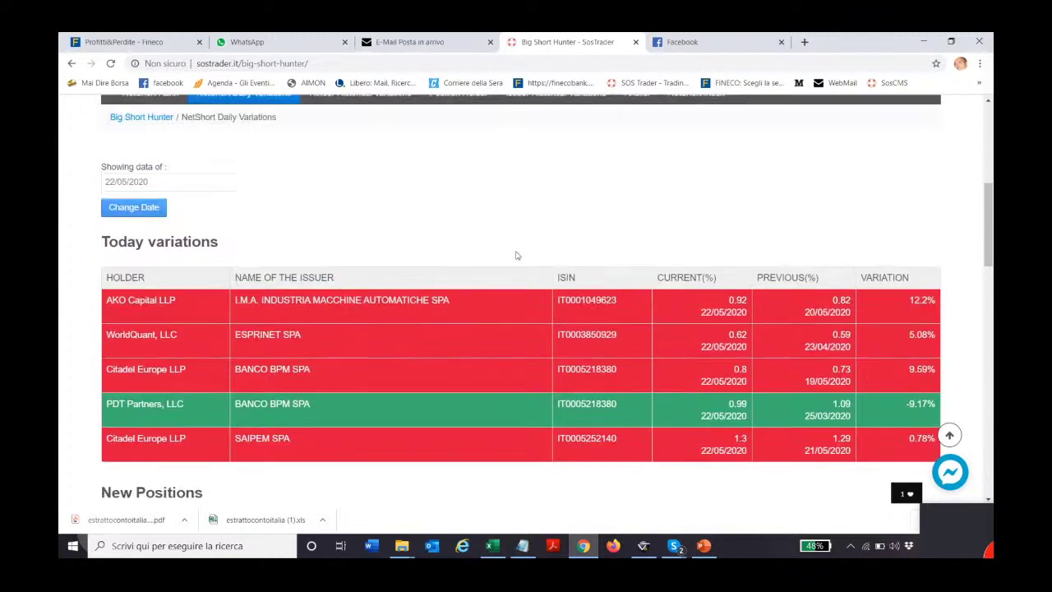
- Go back to NetShort Rank and open the chart behind Today Netshort Index to view the index history
scroll(516, 255, up, 2)
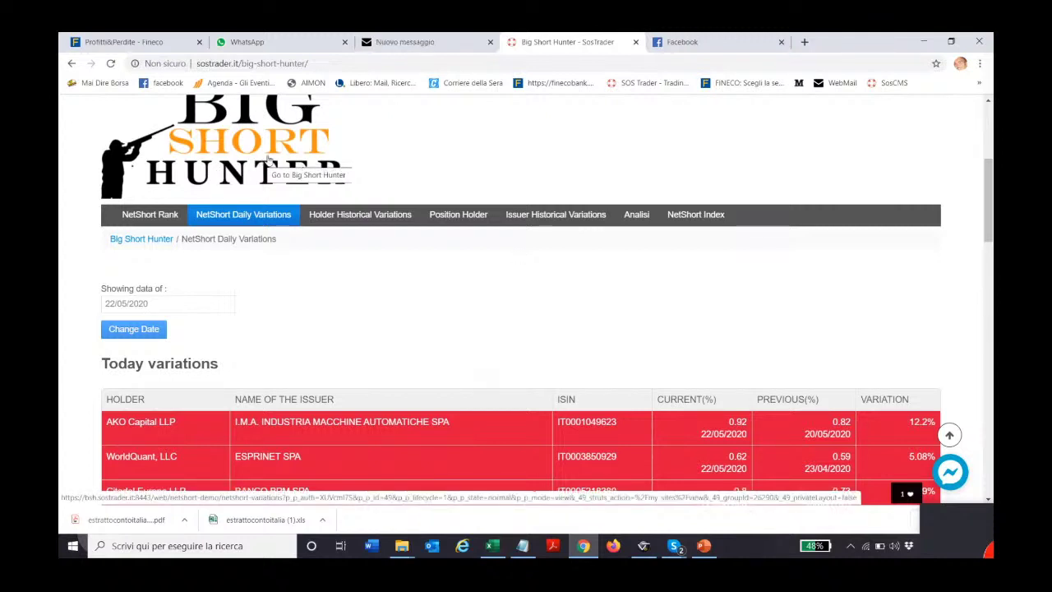
click(130, 215)
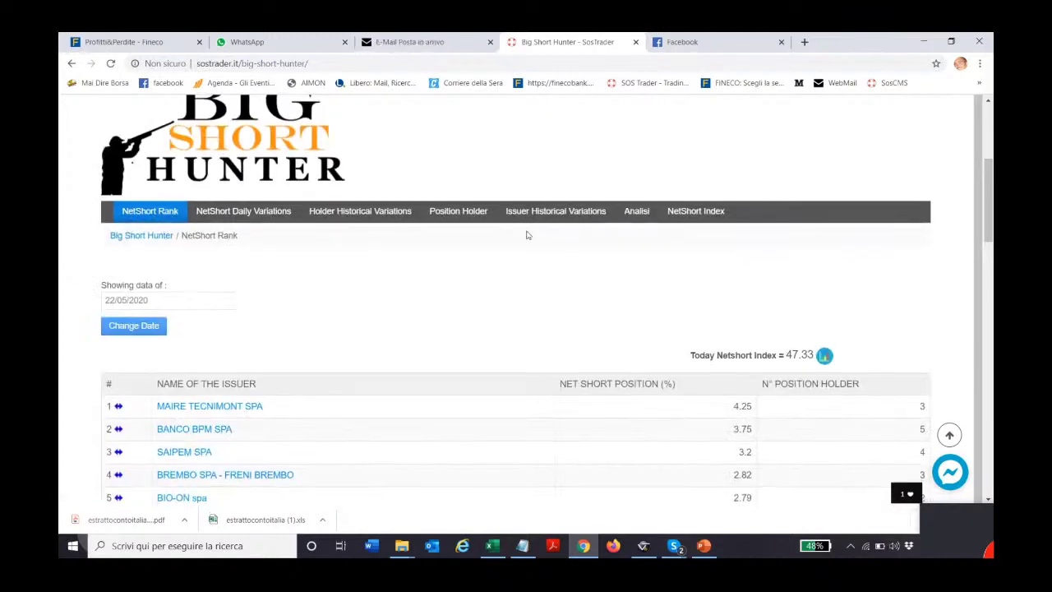
scroll(766, 312, down, 2)
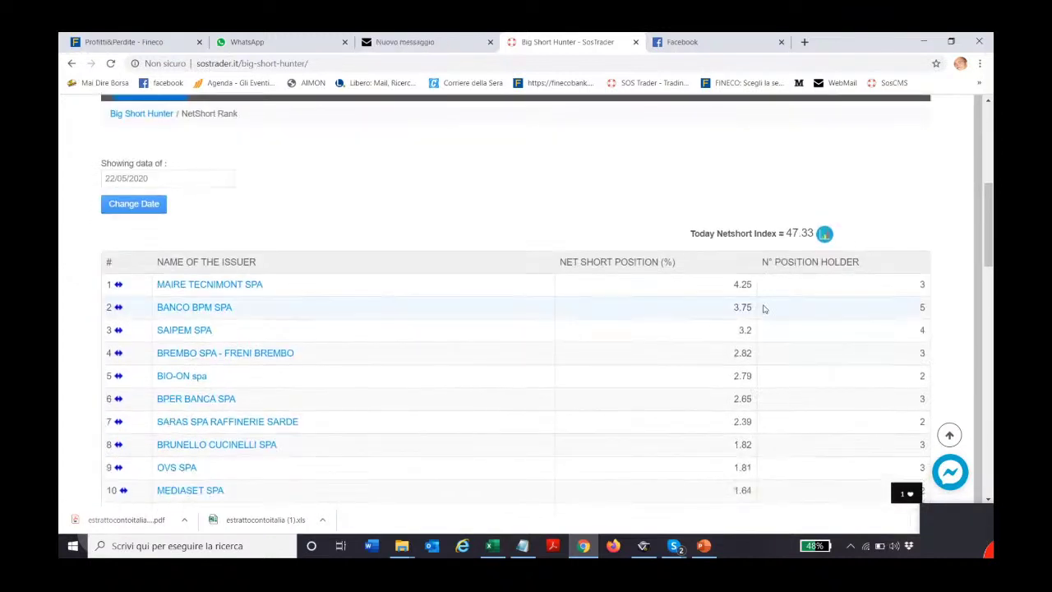
click(825, 234)
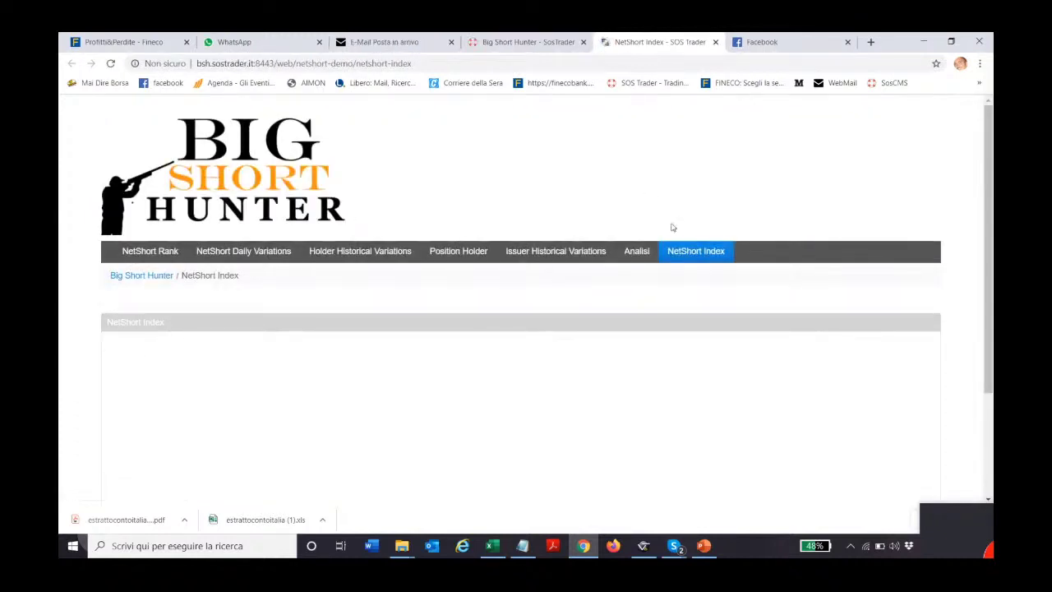
scroll(661, 228, down, 2)
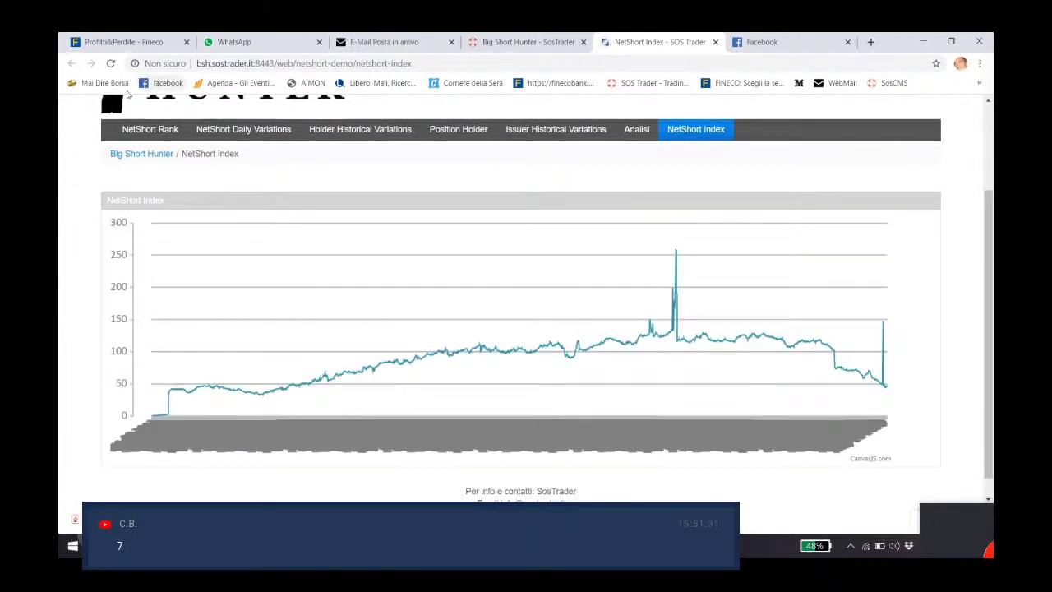
- From the NetShort Rank list, open SAIPEM SPA and examine its short holders and net short history chart
click(138, 129)
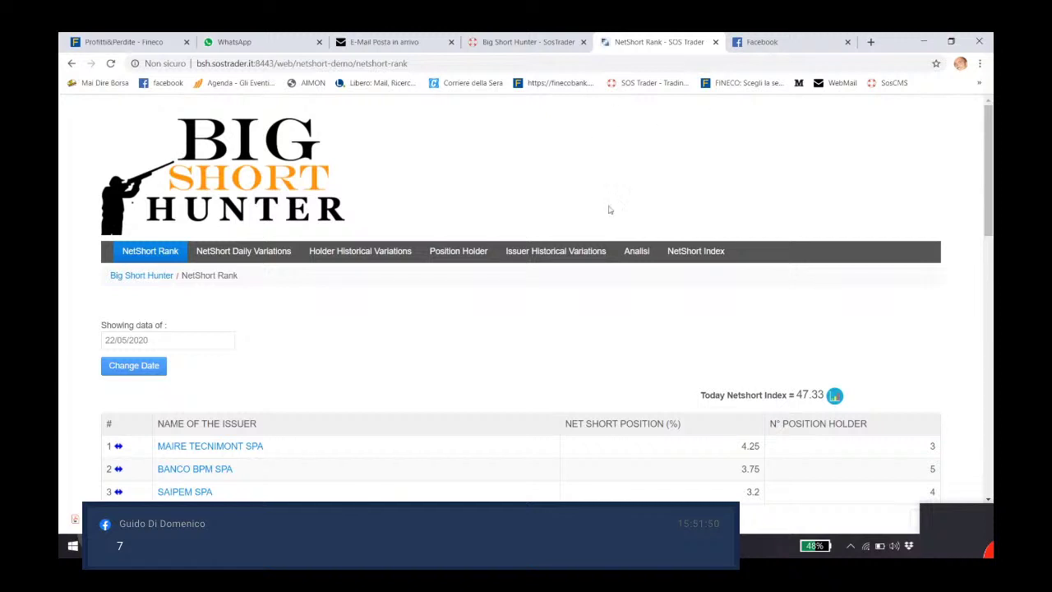
scroll(629, 236, down, 2)
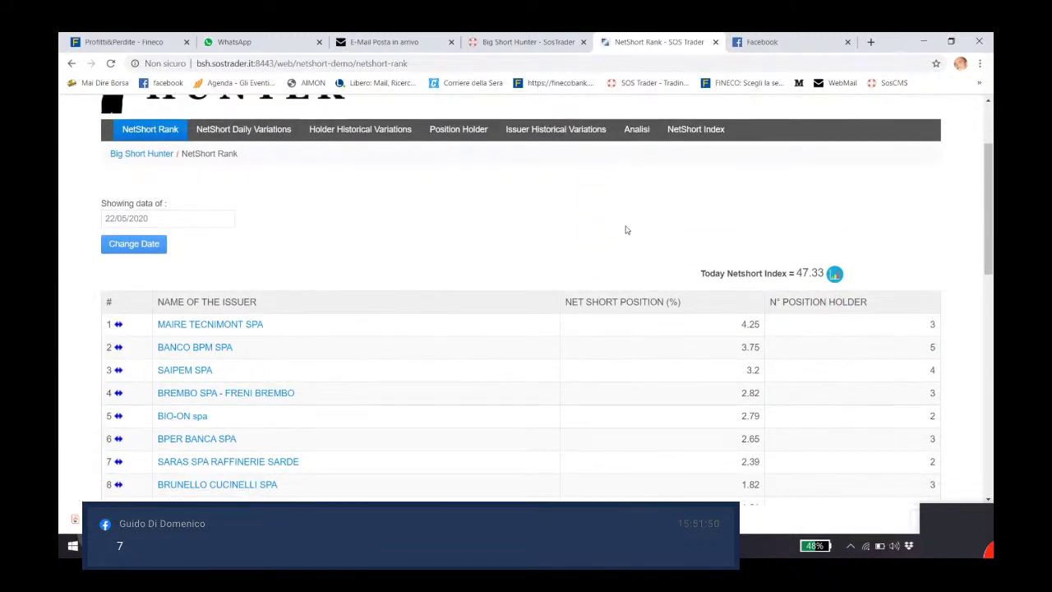
scroll(373, 211, down, 1)
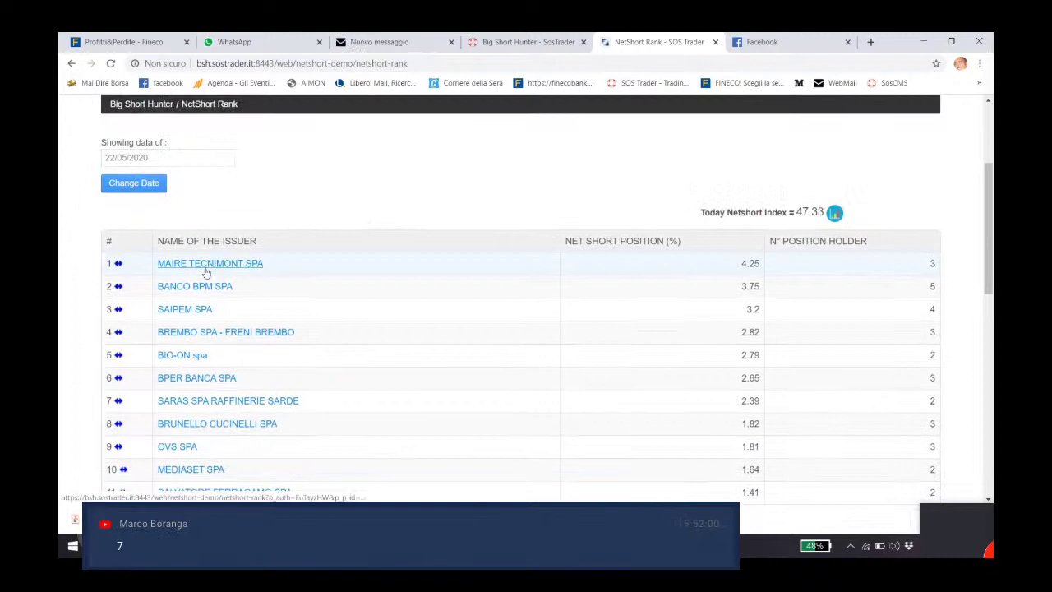
click(198, 309)
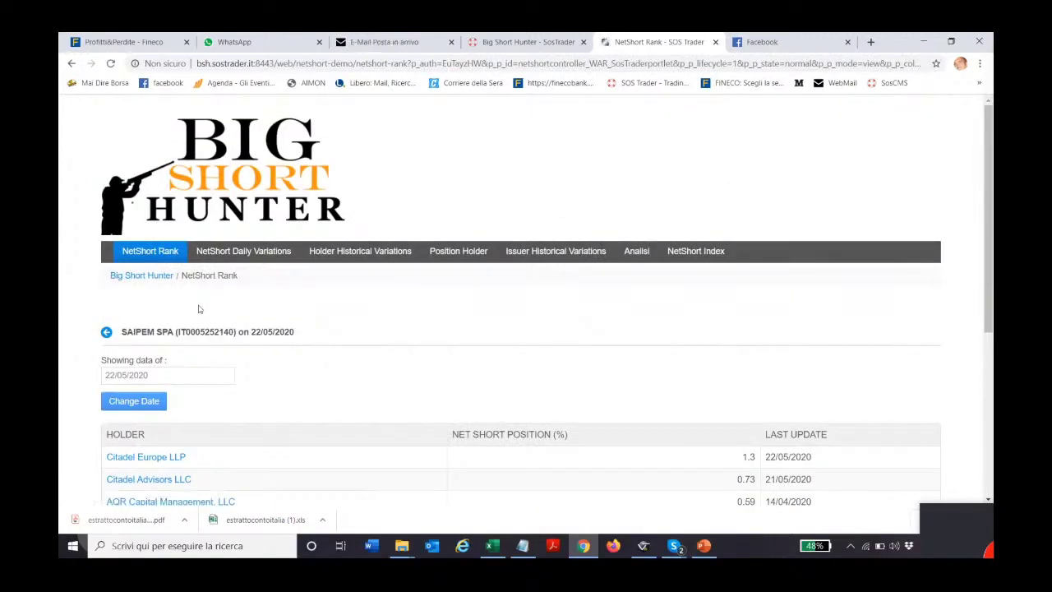
scroll(242, 297, down, 4)
mouse_move(461, 349)
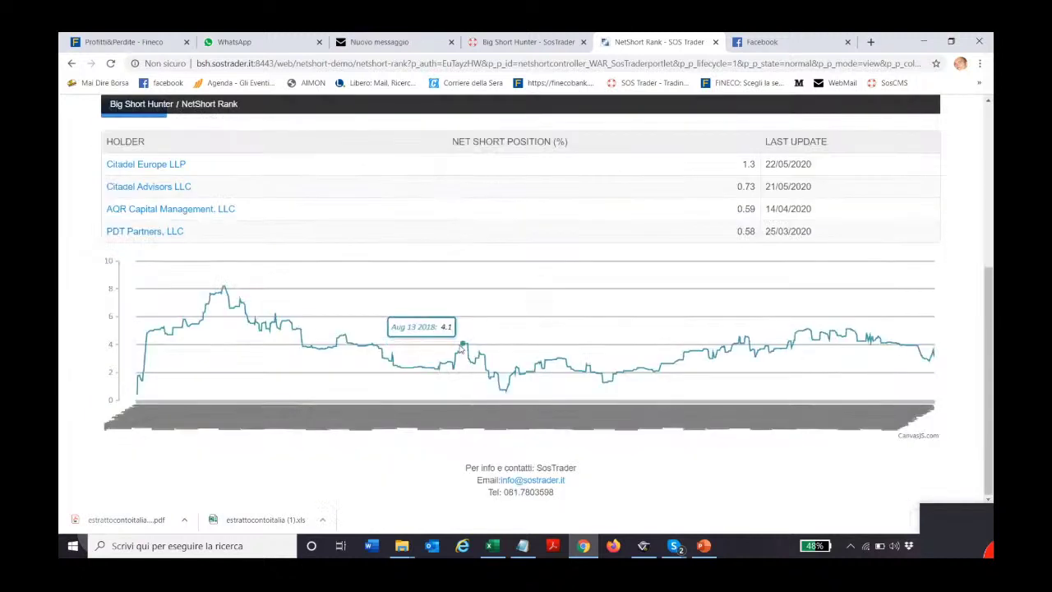
- Leave SAIPEM for the NetShort Rank list and open the BANCO BPM SPA detail for 22/05/2020
scroll(462, 350, up, 3)
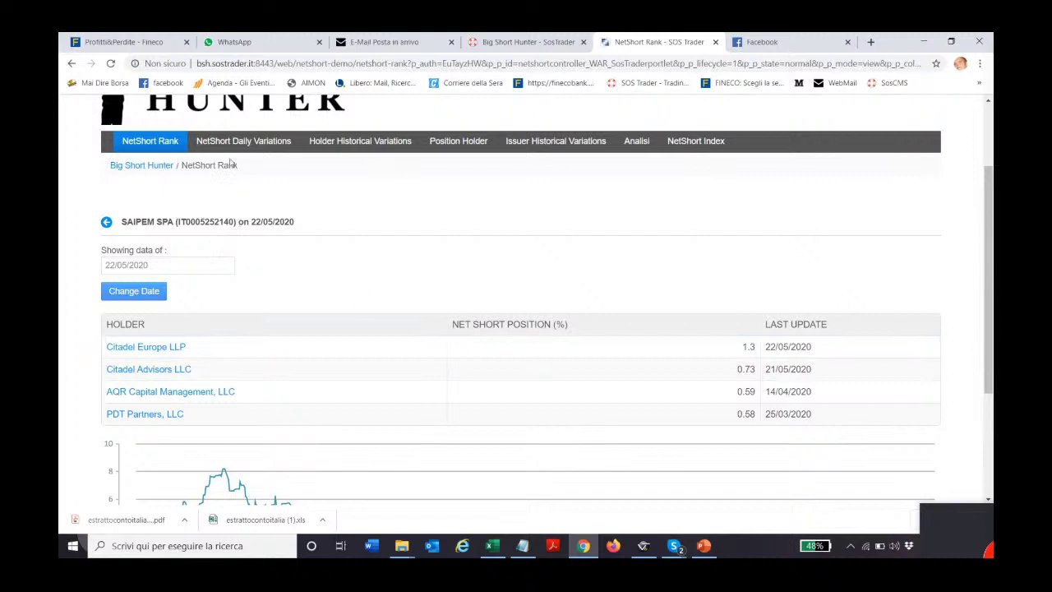
scroll(209, 189, up, 1)
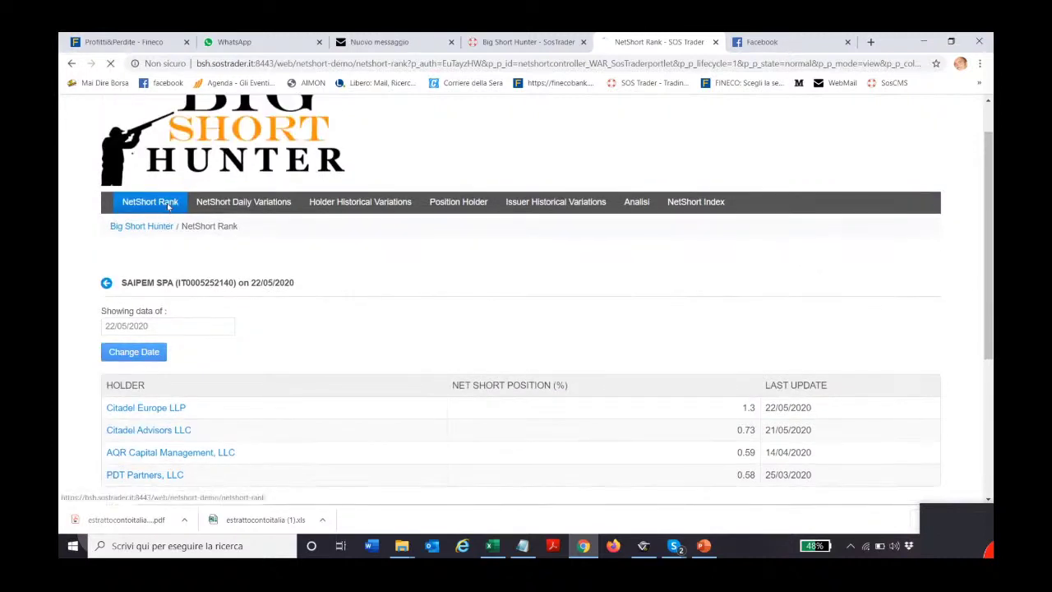
click(170, 205)
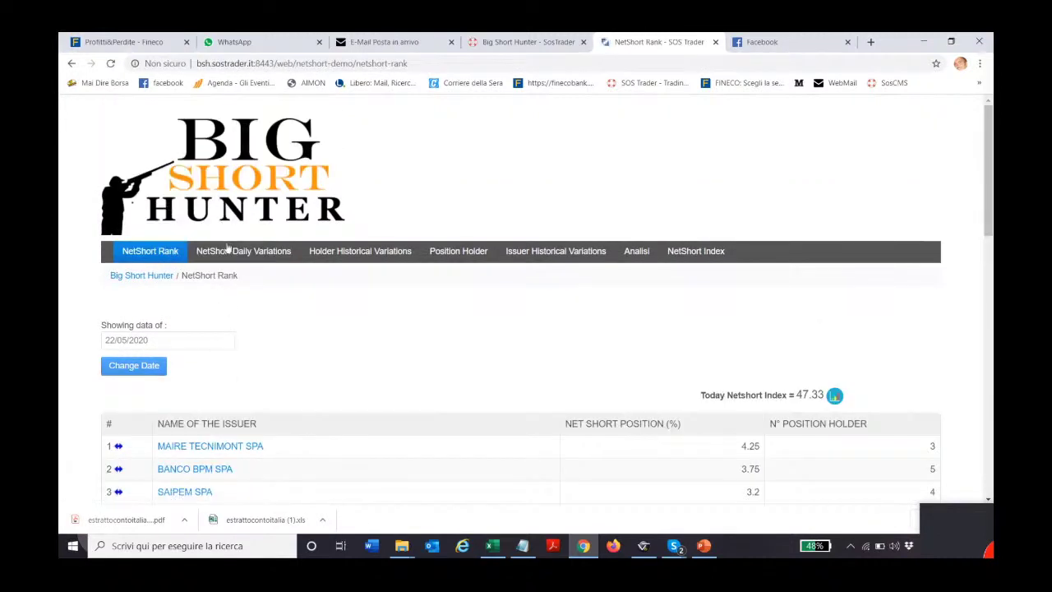
click(241, 194)
click(153, 253)
scroll(197, 271, down, 3)
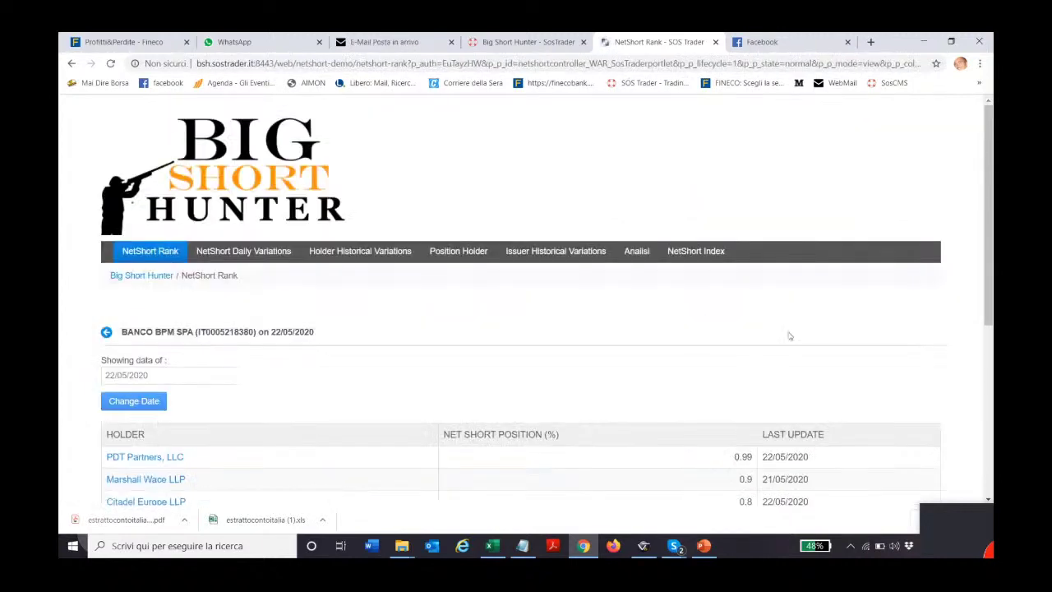
- Zoom BANCO BPM's net short history chart to mid-March through late May 2020 and inspect the May data points
scroll(787, 333, down, 3)
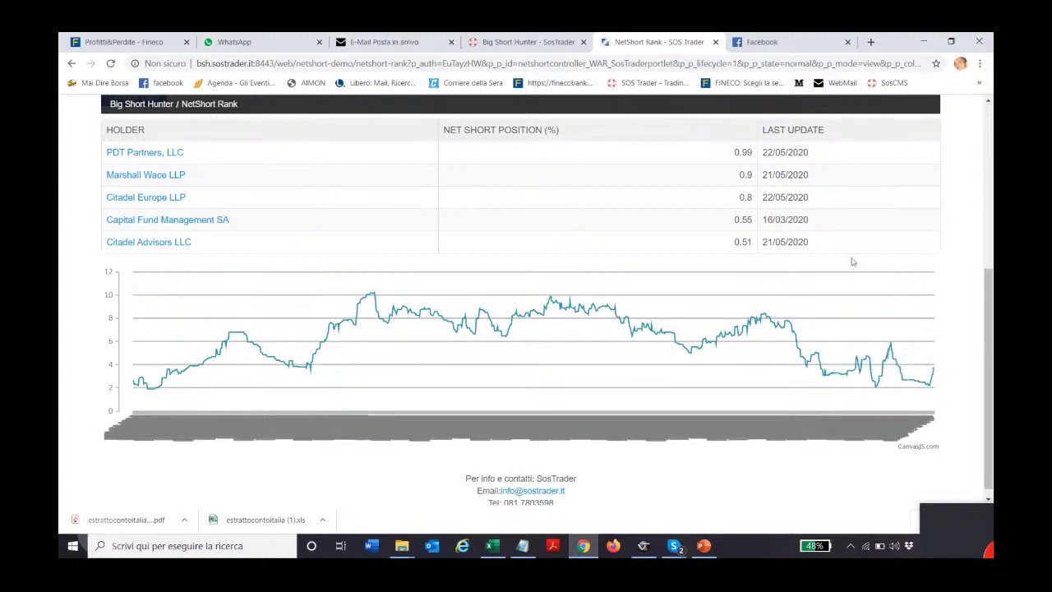
drag(888, 280, 934, 291)
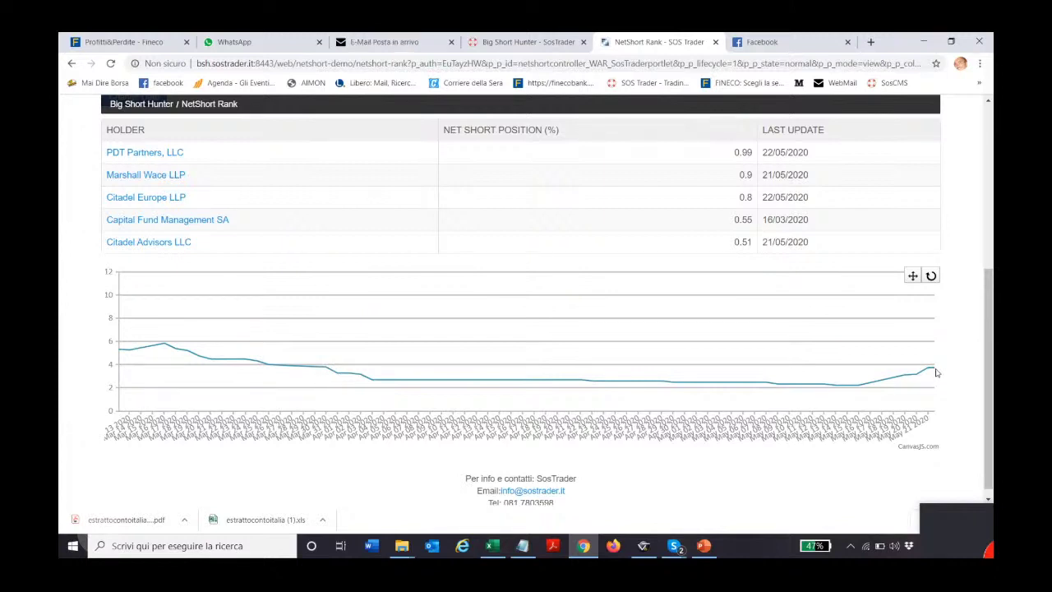
mouse_move(923, 371)
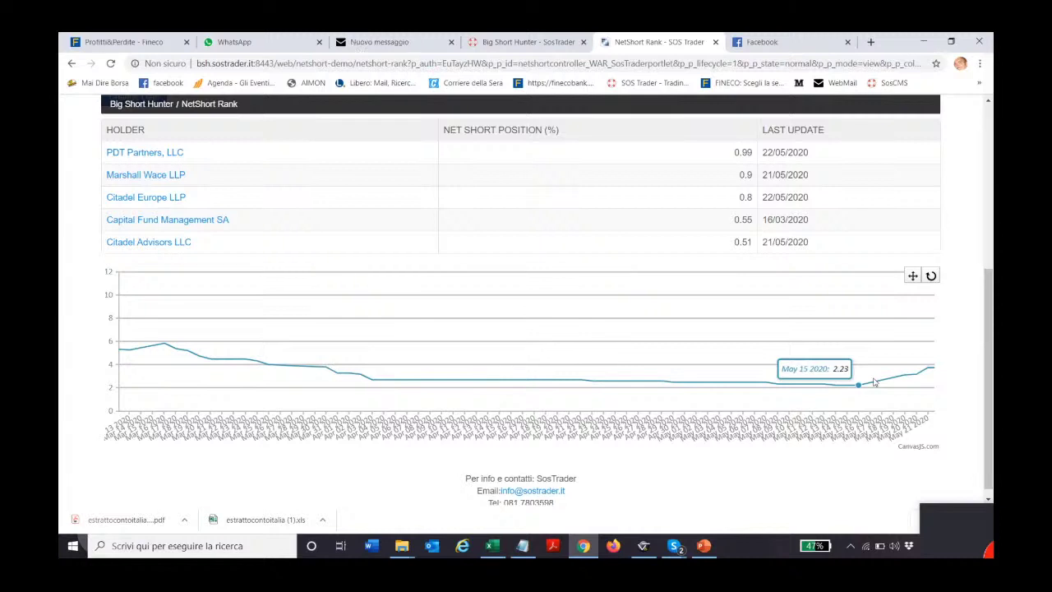
- Open Position Holder again and review the ranking of short holders for 22/05/2020
scroll(875, 382, up, 3)
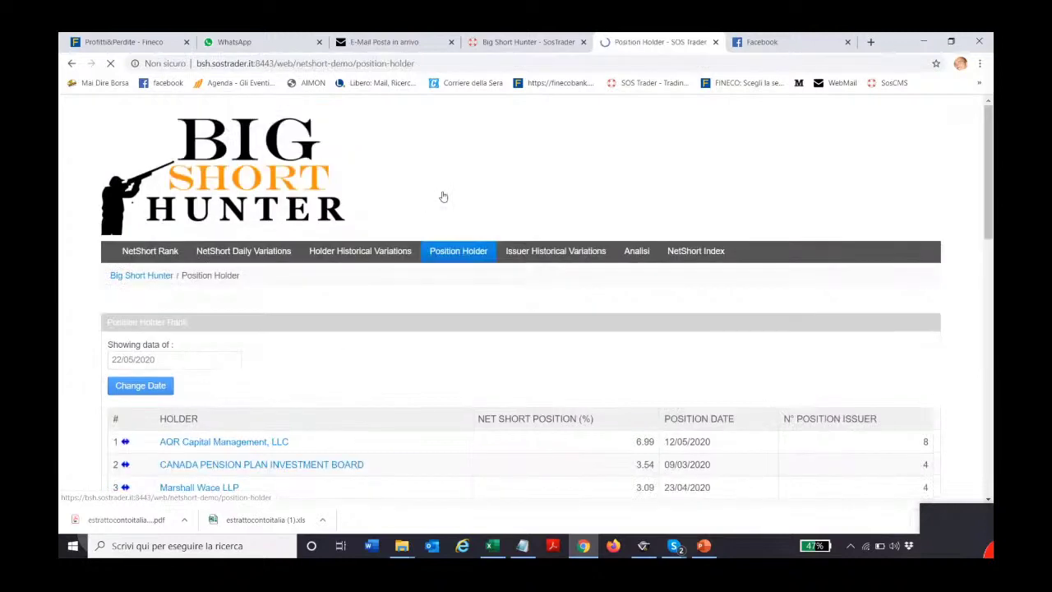
scroll(425, 229, down, 1)
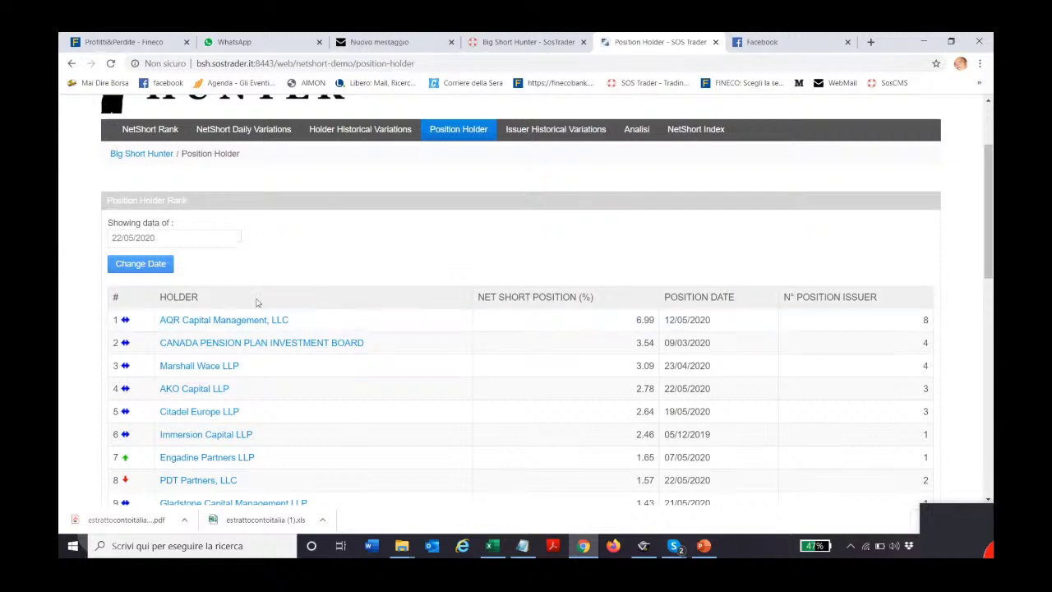
- Examine the issuers shorted by AQR Capital Management, LLC on 22/05/2020, and return to review the full position holder ranking
click(197, 322)
scroll(432, 293, down, 2)
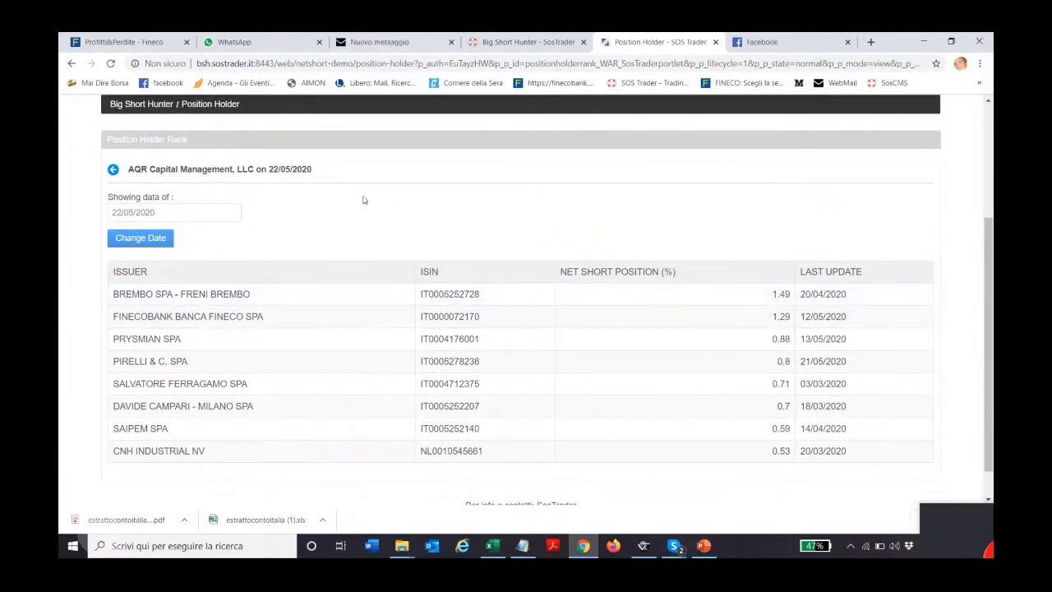
scroll(354, 241, up, 2)
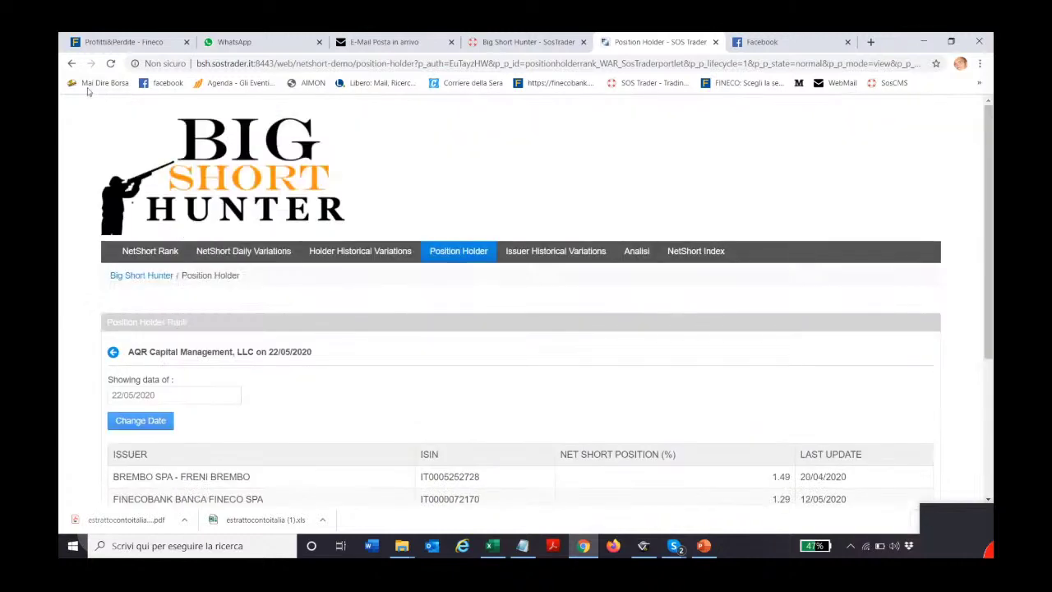
click(71, 63)
scroll(476, 275, down, 8)
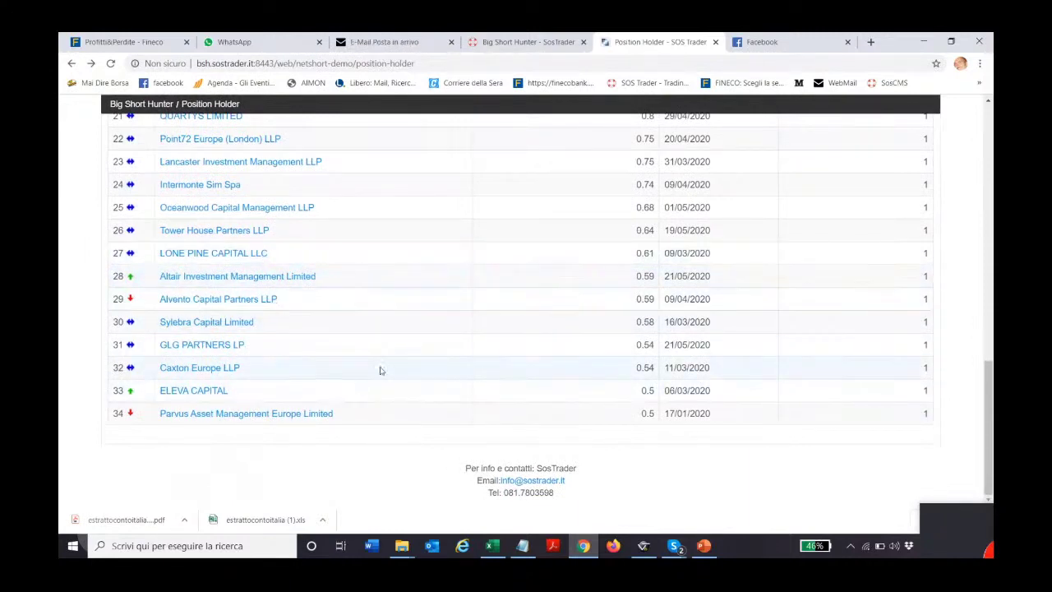
scroll(265, 375, up, 1)
scroll(265, 375, up, 10)
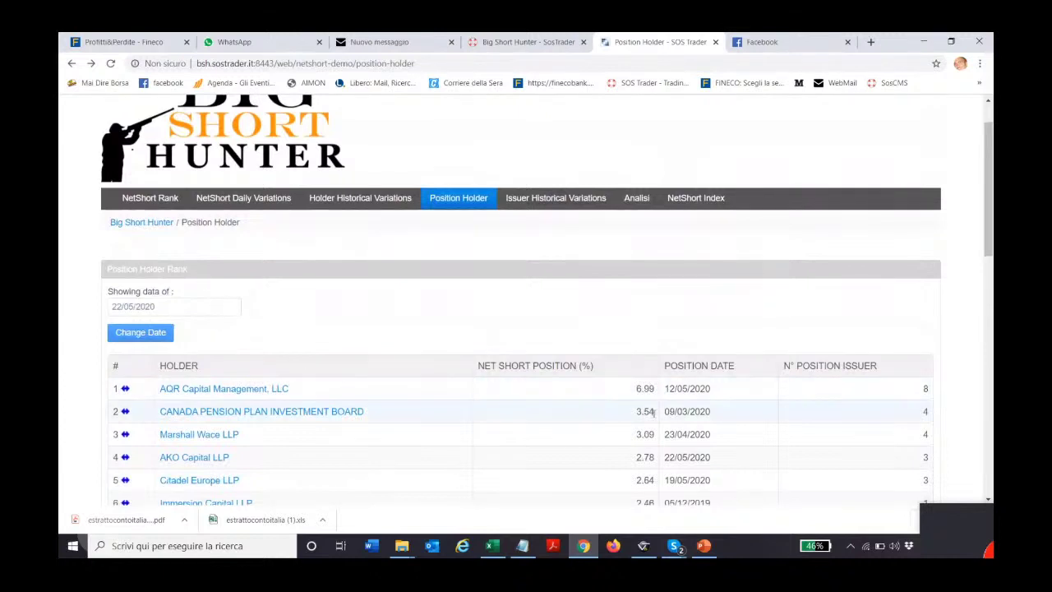
- Reopen AQR Capital Management, LLC from the holder ranking and go through all its shorted issuers, from CNH INDUSTRIAL to BREMBO
click(238, 390)
scroll(353, 306, down, 2)
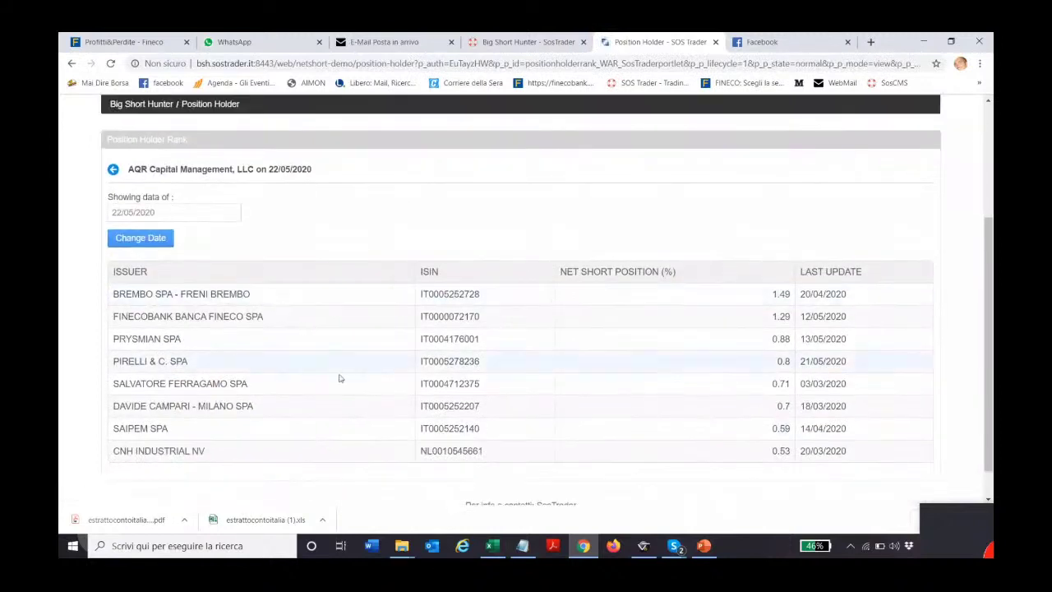
drag(214, 450, 119, 293)
click(284, 238)
- Change the date of AQR Capital Management's positions to 21/05/2020 and review its net short positions by issuer
click(123, 212)
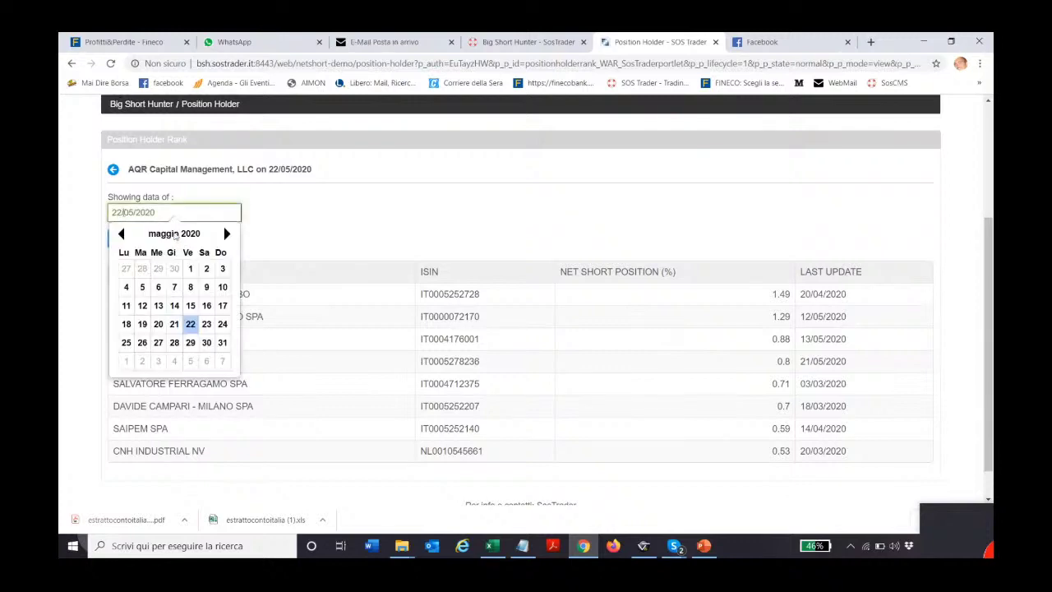
click(174, 321)
click(140, 239)
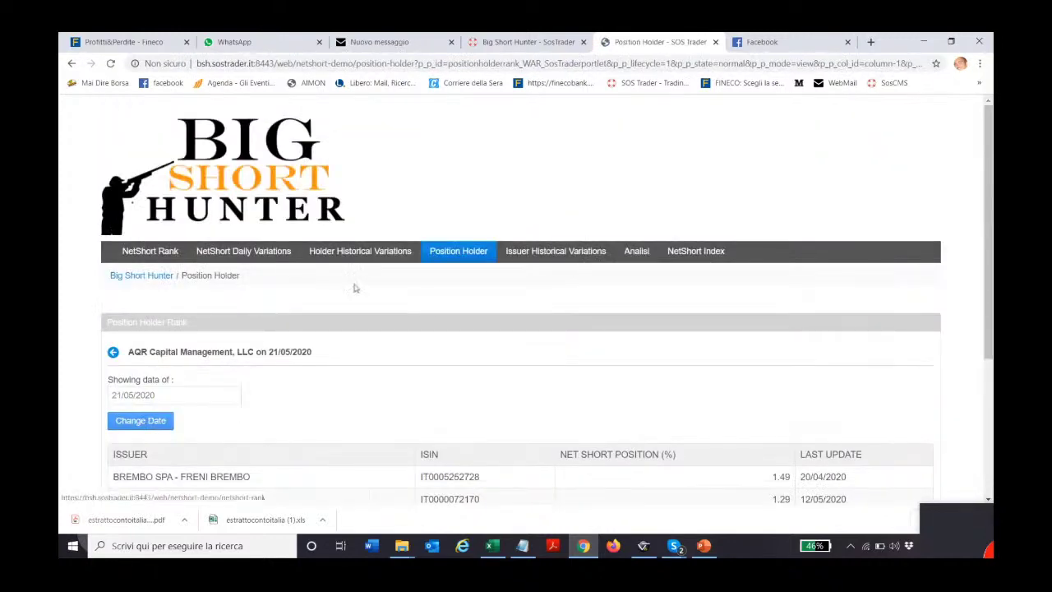
scroll(355, 290, down, 5)
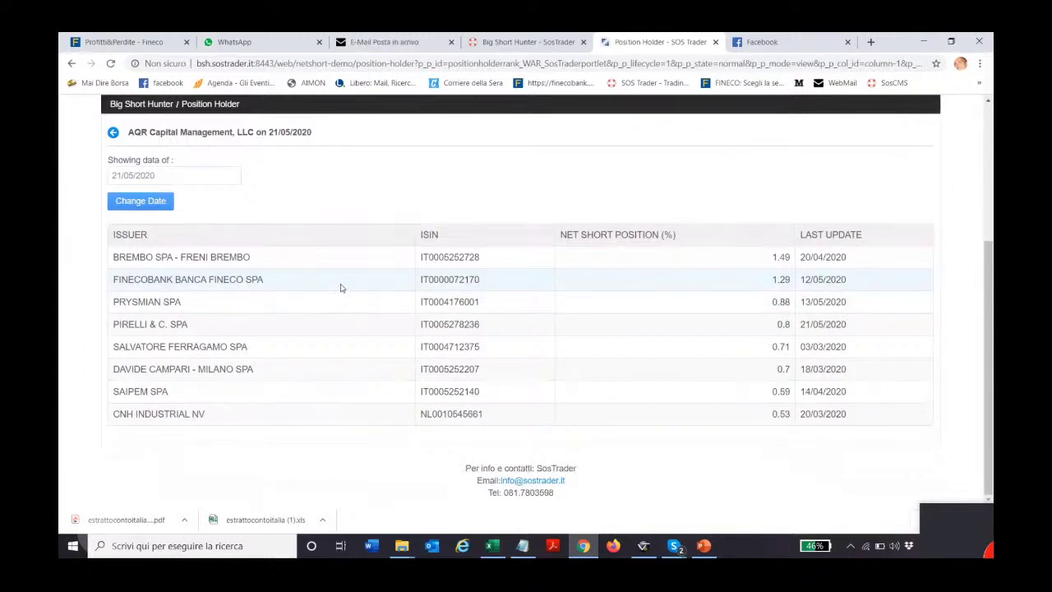
click(163, 175)
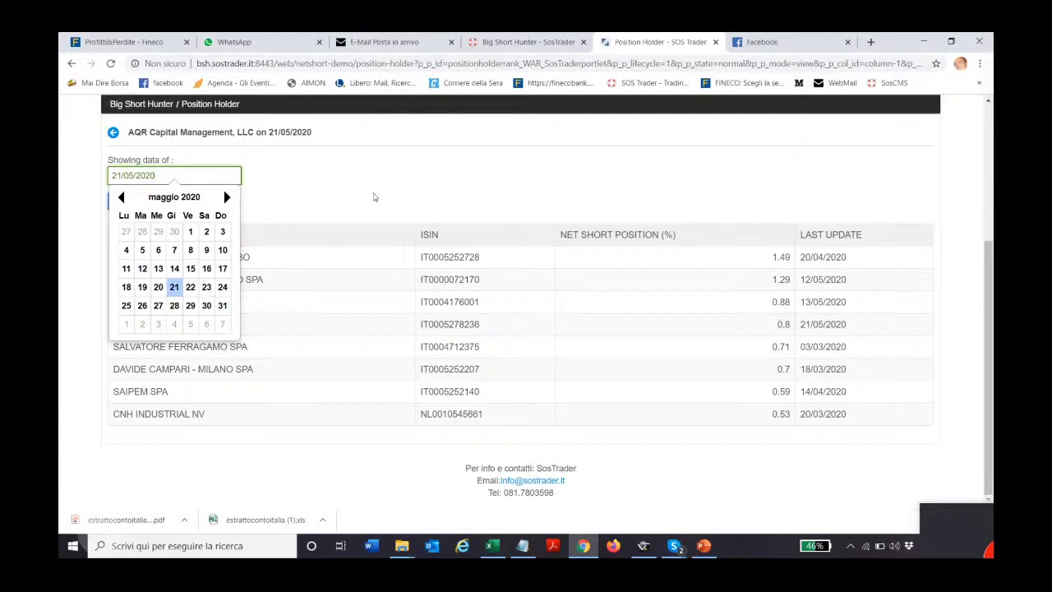
click(374, 197)
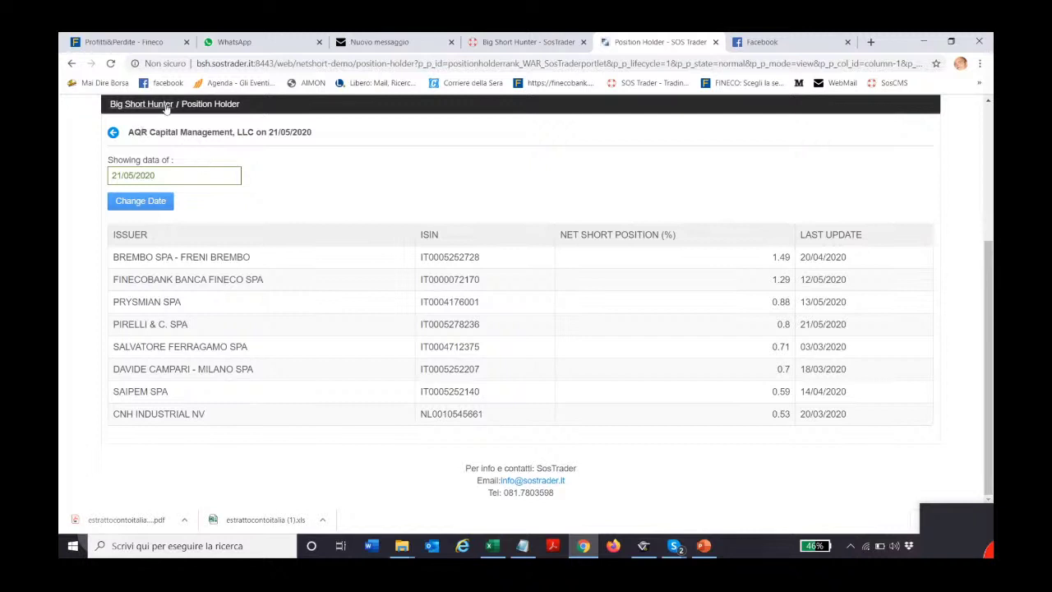
- Open NetShort Daily Variations and review the holders' position changes for 22/05/2020
scroll(229, 180, up, 3)
click(203, 252)
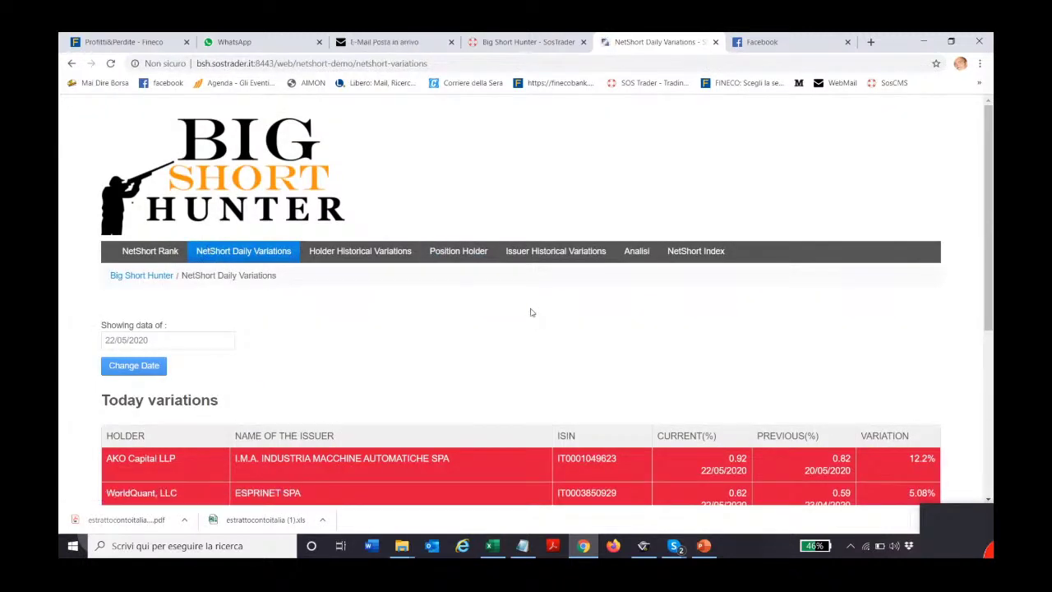
scroll(380, 320, down, 1)
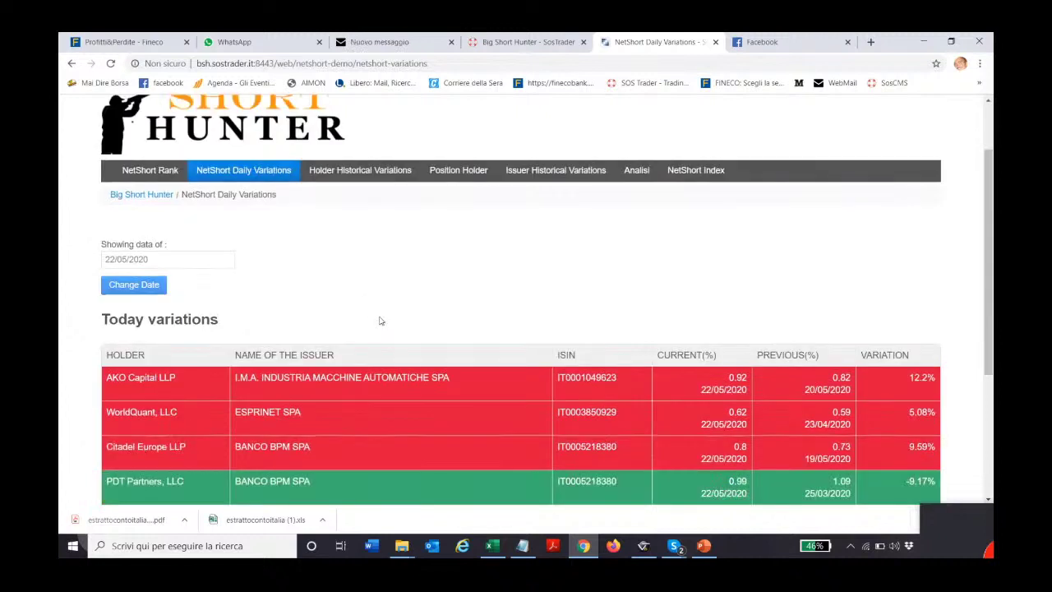
scroll(380, 320, down, 1)
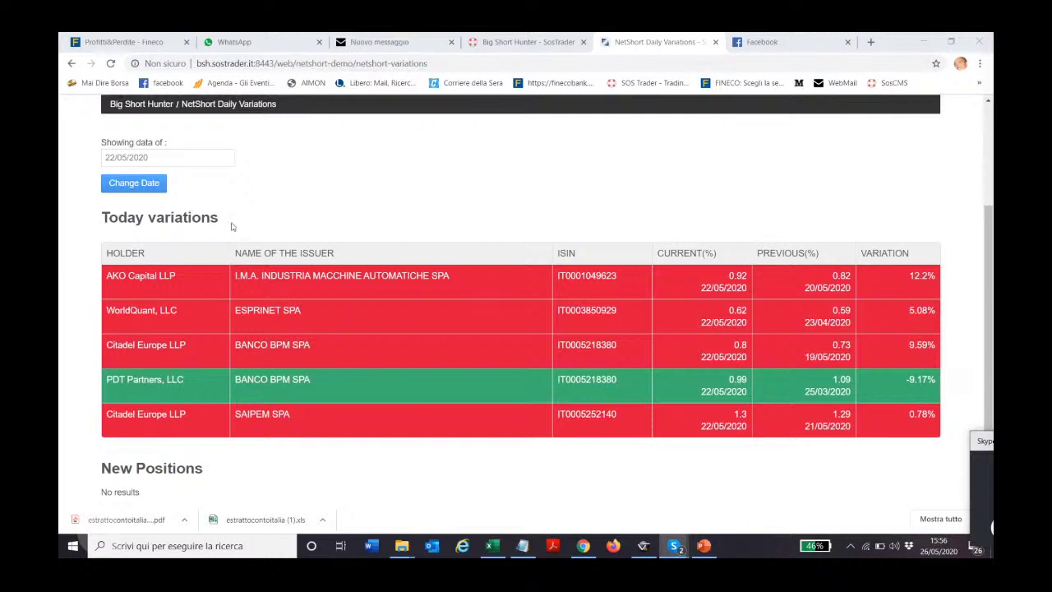
- Search the NetShort Rank list for "azi", open AZIMUT HOLDING SPA and examine its short holder and net short history
scroll(253, 230, up, 3)
click(149, 251)
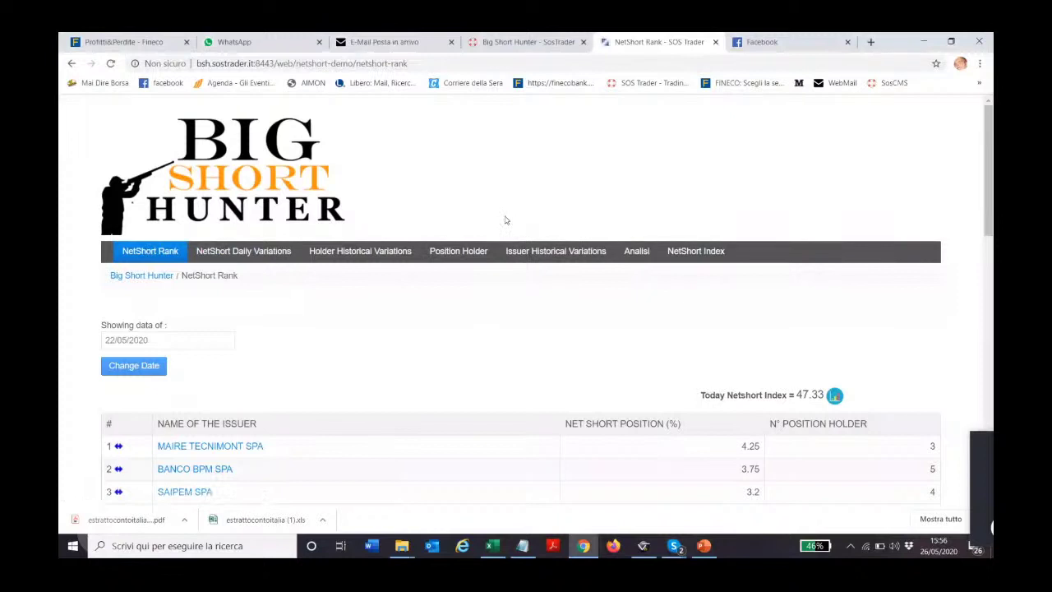
key(ctrl+f)
text(azi)
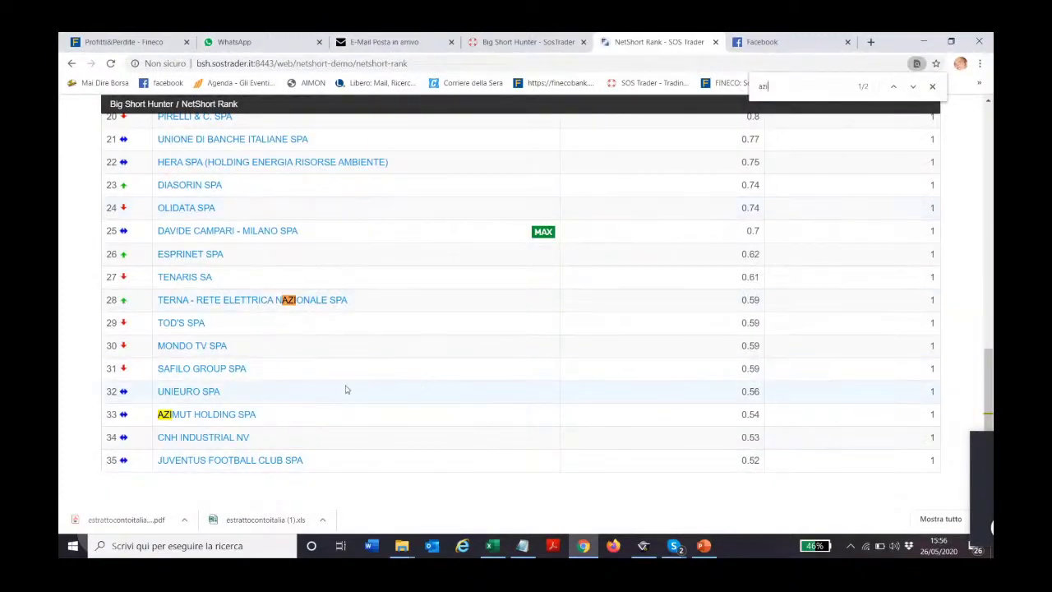
click(216, 417)
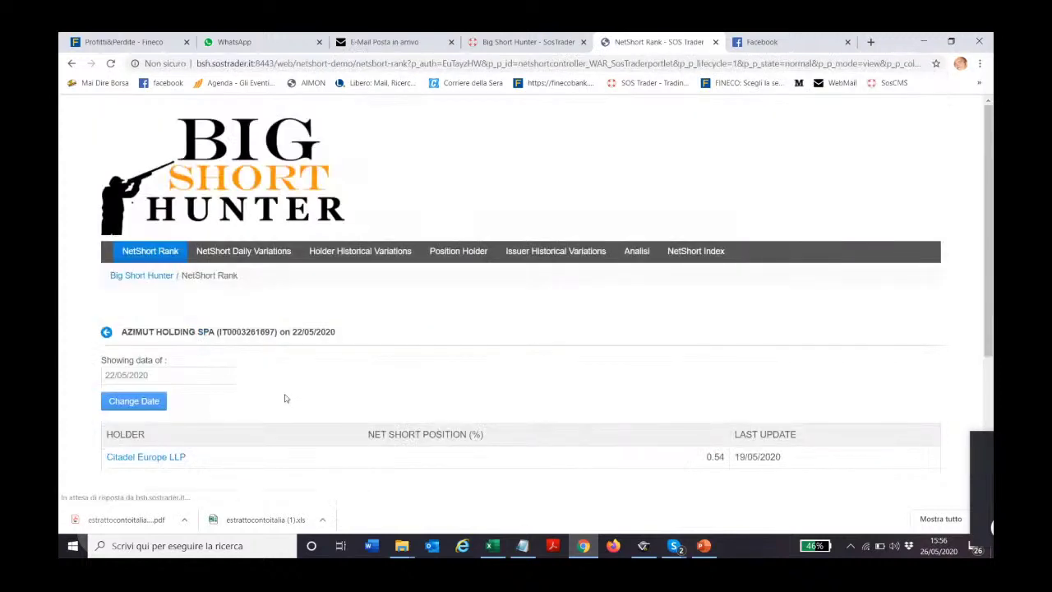
scroll(820, 333, down, 3)
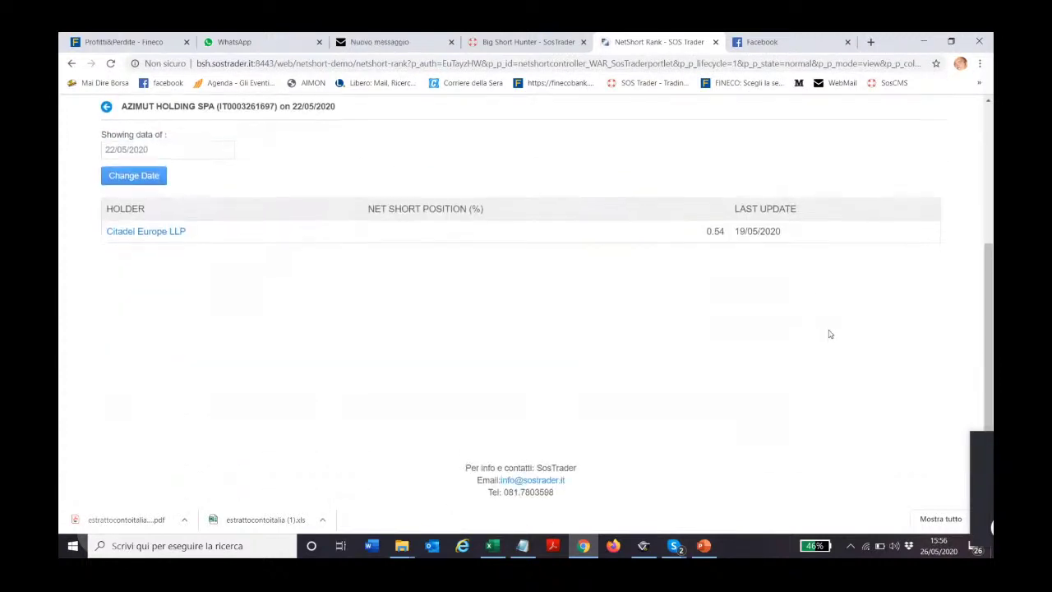
scroll(833, 336, up, 1)
scroll(833, 333, down, 1)
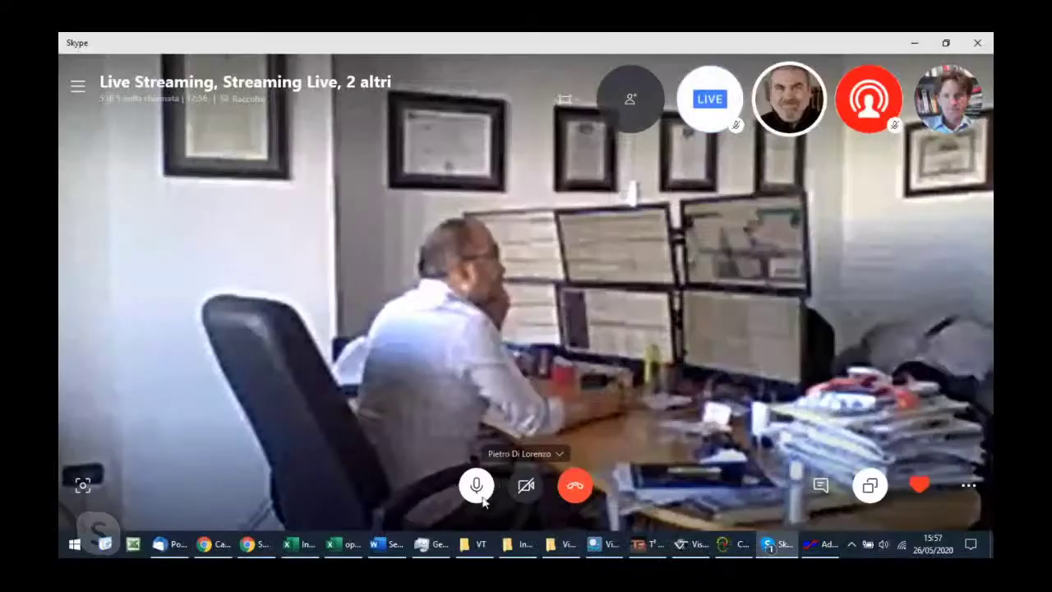
- Switch to the opz-Oil-Gold workbook in Excel and review the put and call charts on the C-OIL and Gold sheets
click(310, 550)
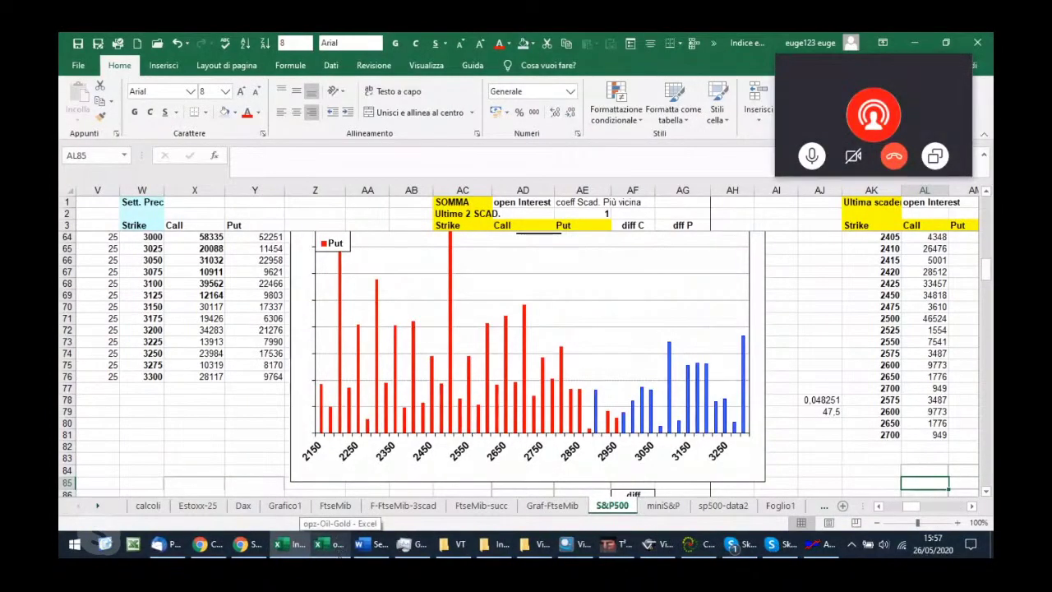
click(333, 544)
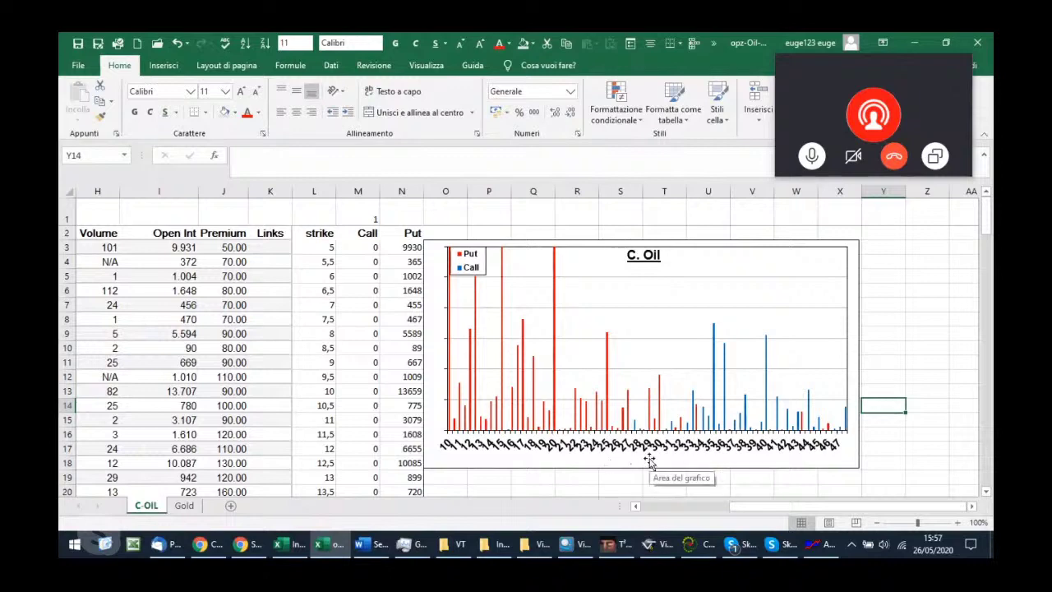
click(184, 506)
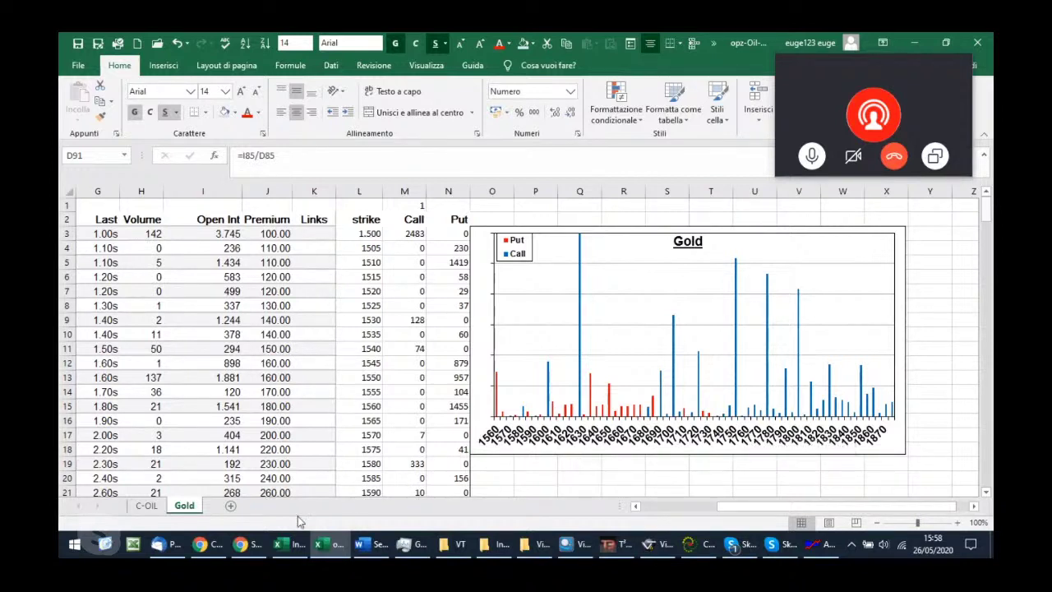
click(146, 506)
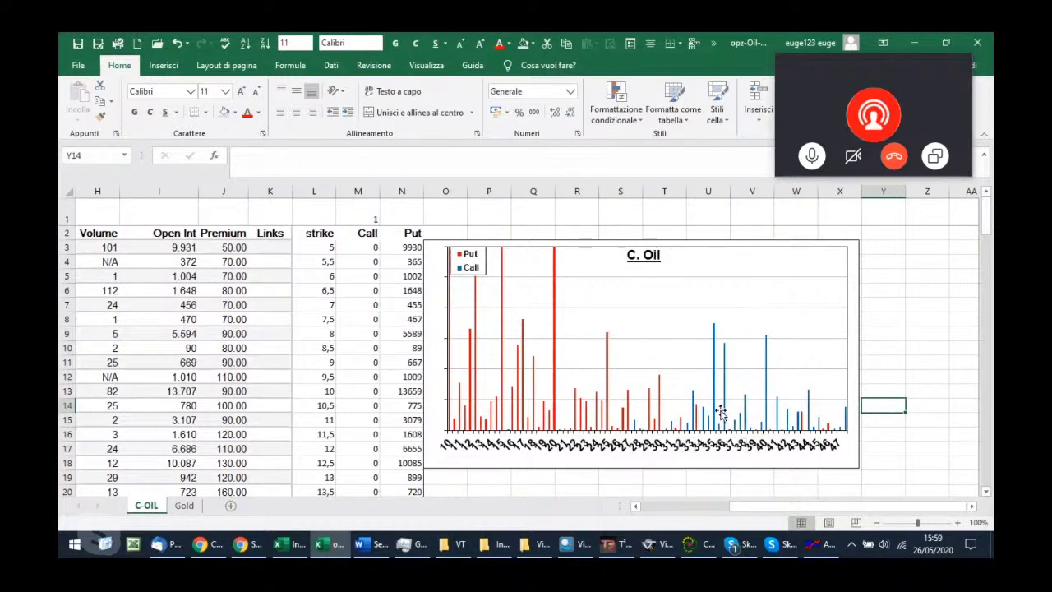
mouse_move(717, 414)
- Look up the put and call open interest totals and their ratio below the option table on the C-OIL sheet
scroll(642, 433, down, 5)
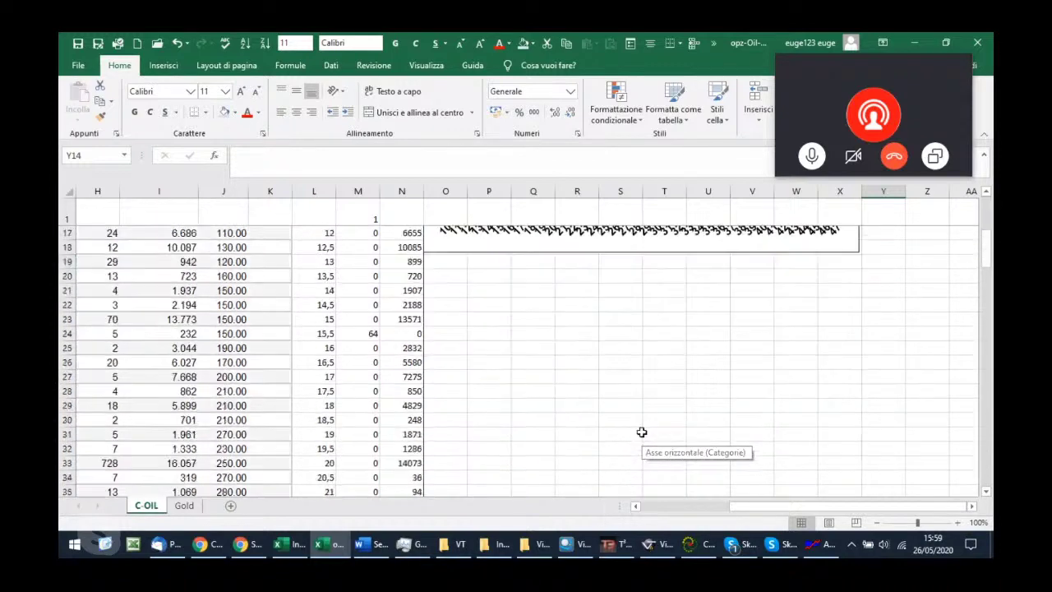
scroll(642, 432, down, 20)
scroll(638, 424, up, 3)
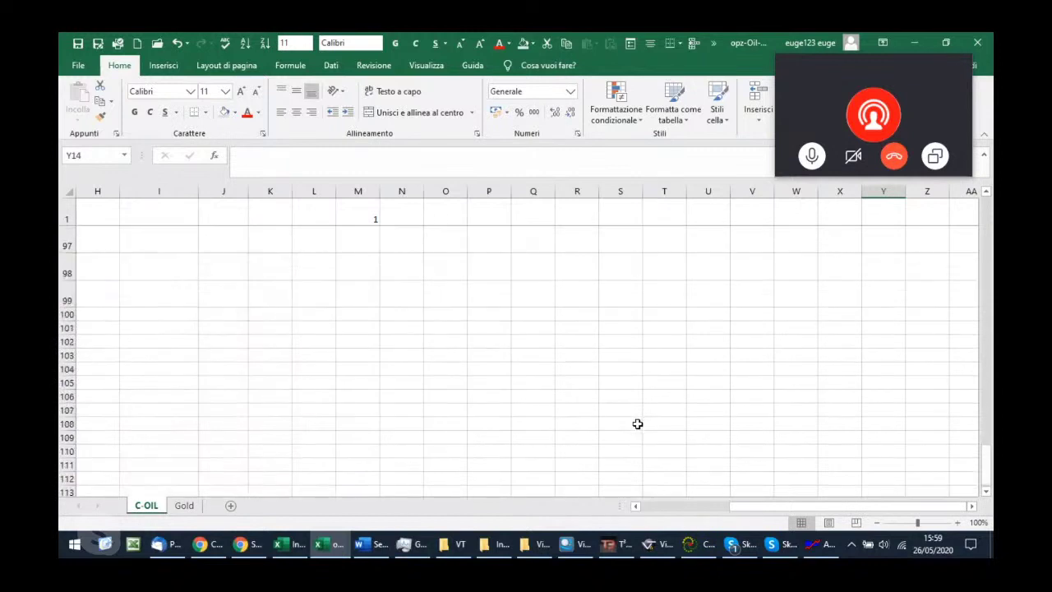
scroll(637, 423, up, 4)
scroll(648, 451, down, 4)
click(622, 446)
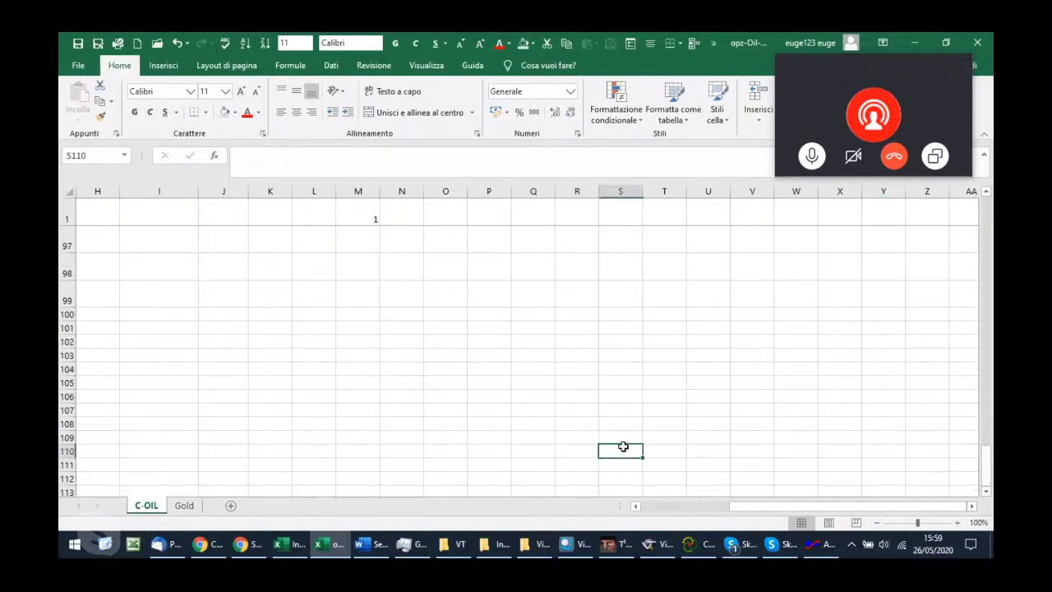
key(Left)
key(Left)
key(Left)
key(Left)
key(Left)
key(Left)
key(Left)
key(Left)
key(Left)
key(Left)
key(Left)
key(Left)
key(Left)
key(Left)
key(Left)
key(Left)
key(Left)
key(Left)
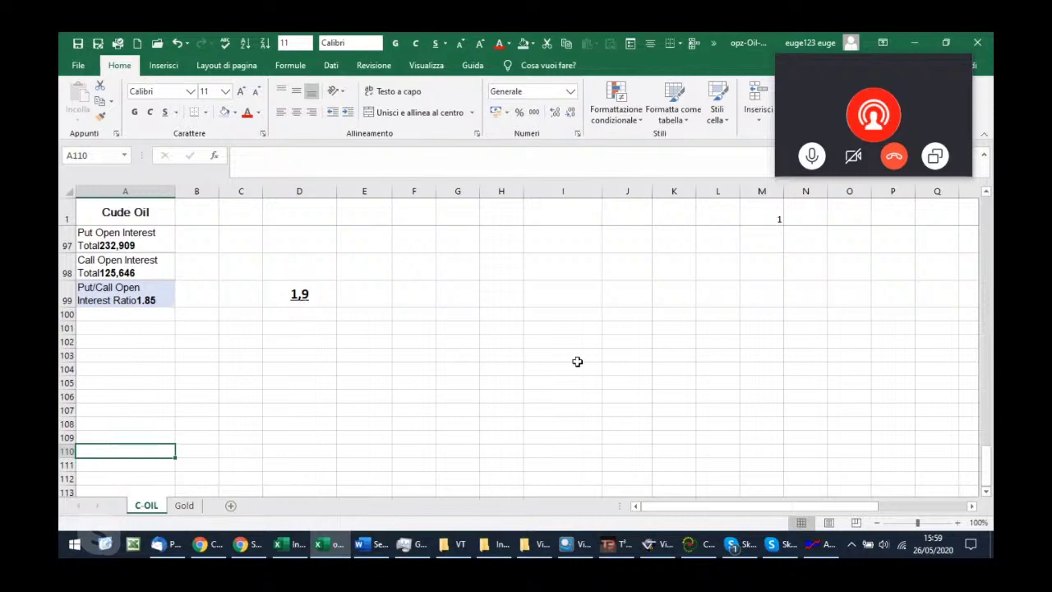
- Look through the crude oil strikes around 32 to 41 and return to the upper part of the C-OIL sheet
scroll(579, 363, up, 20)
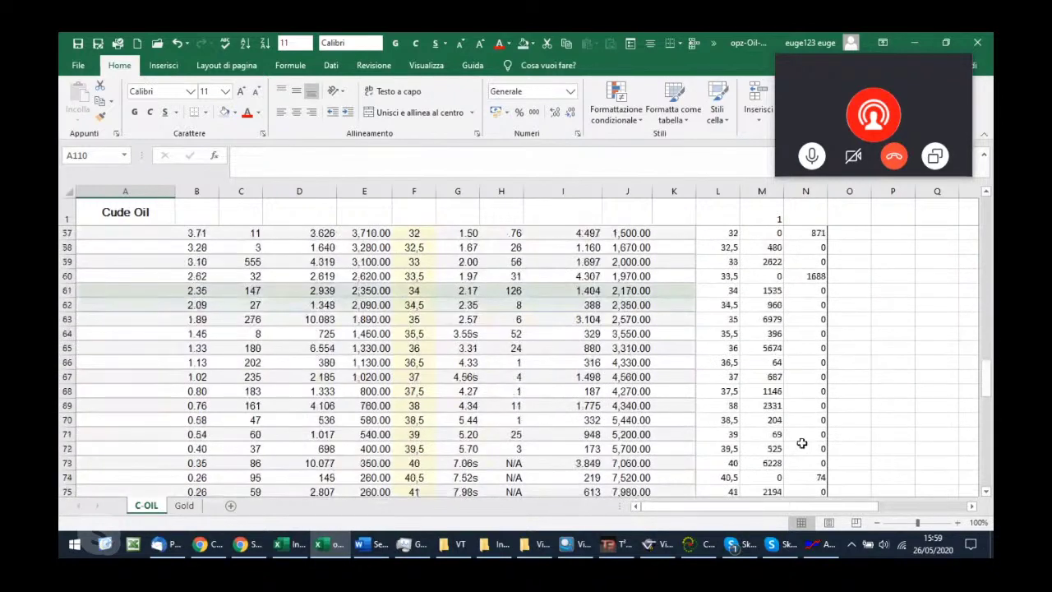
drag(810, 507, 849, 509)
scroll(875, 511, right, 1)
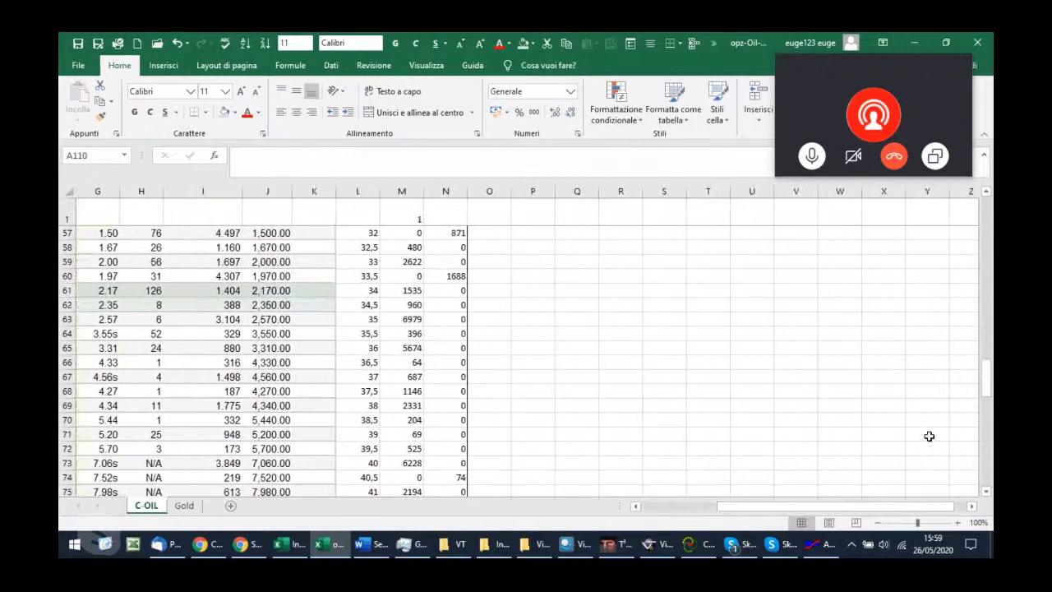
scroll(939, 411, up, 18)
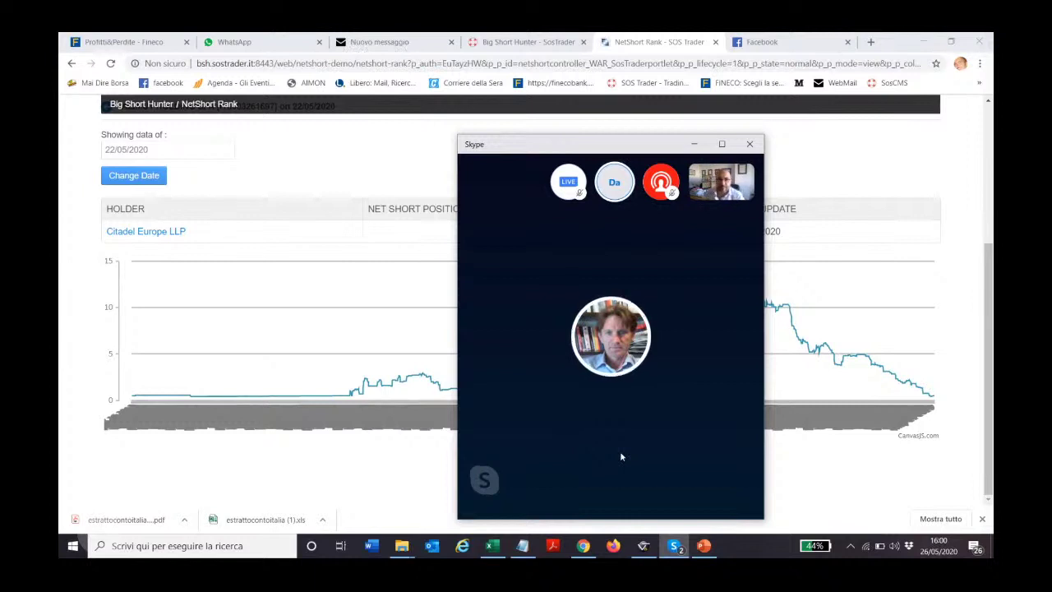
mouse_move(711, 368)
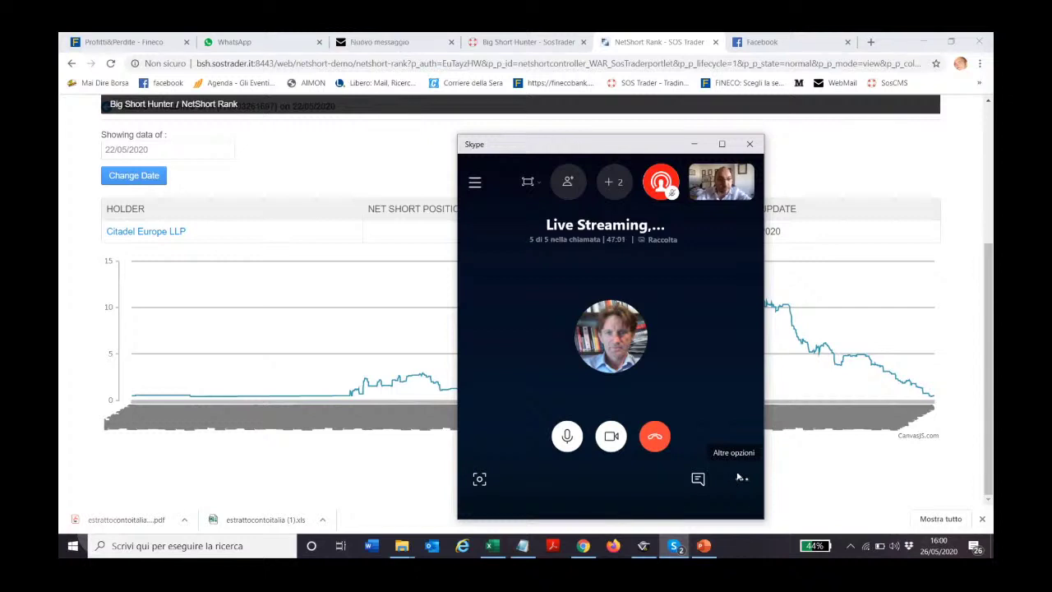
click(740, 481)
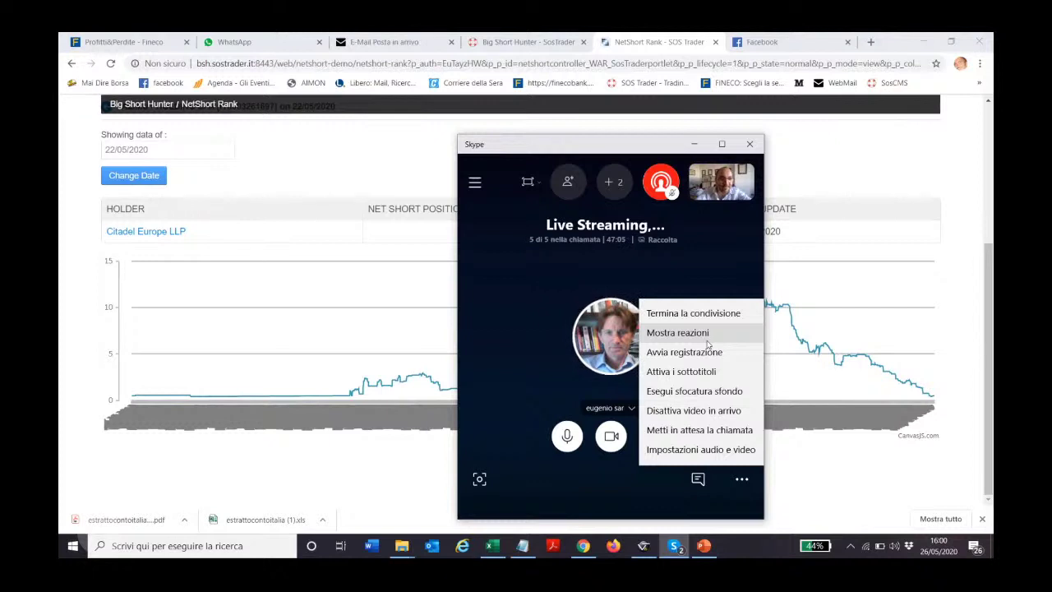
click(599, 485)
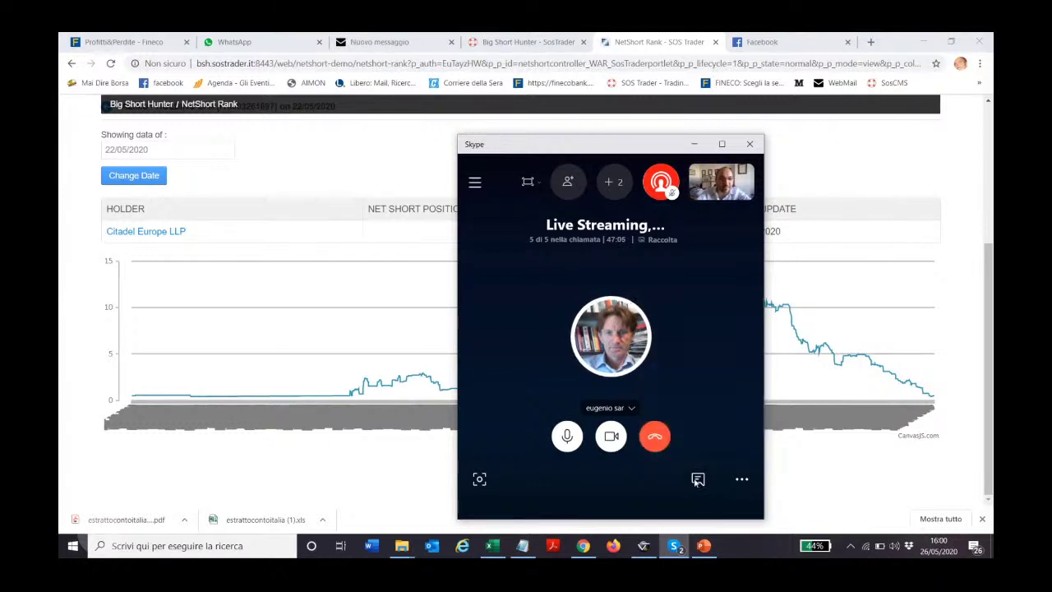
click(740, 480)
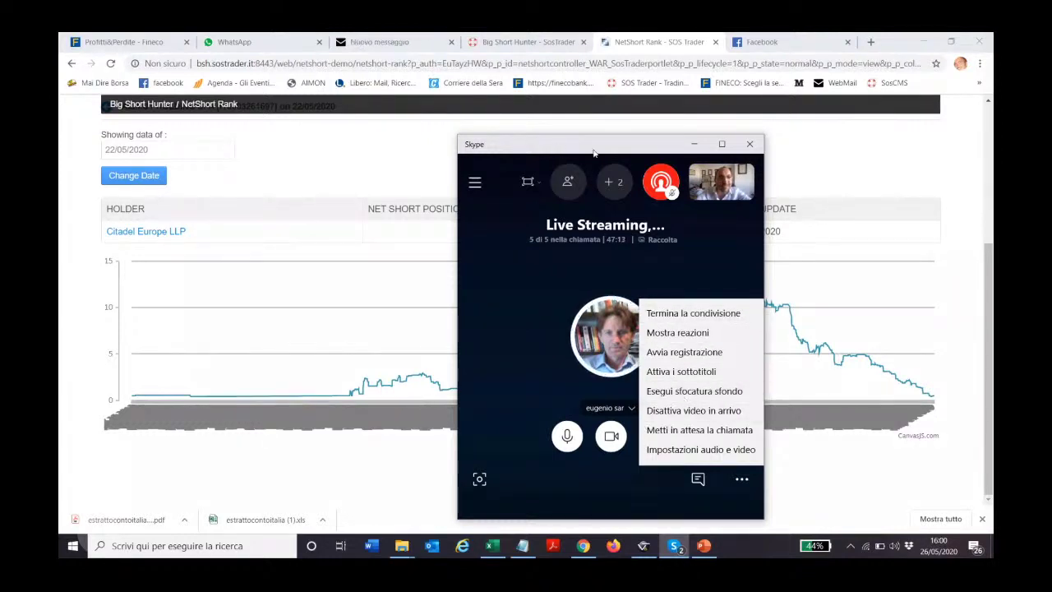
- Bring the Skype call window back up and minimize it to uncover the AZIMUT HOLDING net short chart
click(675, 546)
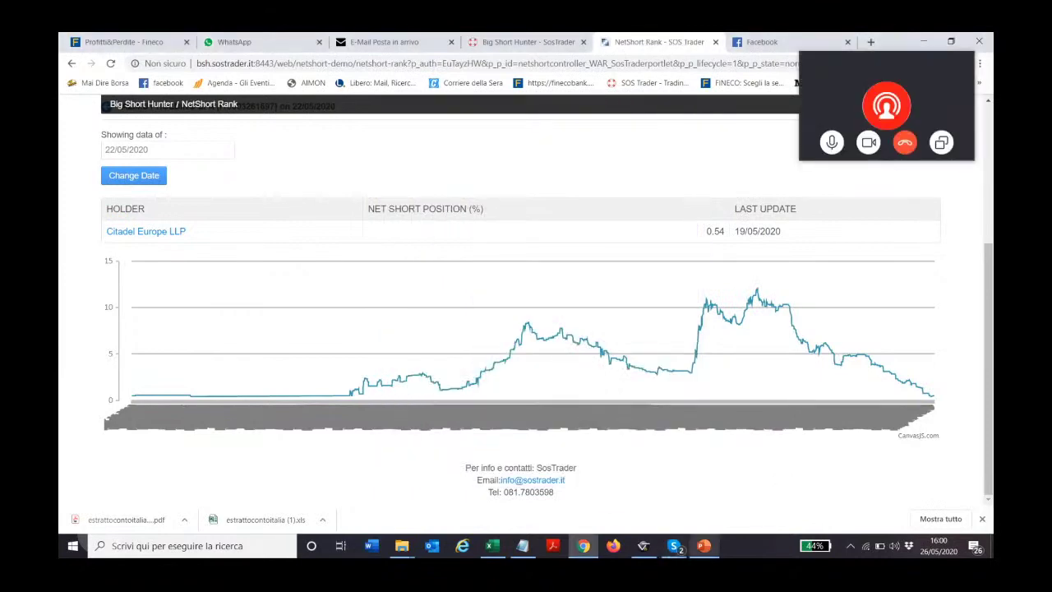
mouse_move(676, 546)
click(704, 493)
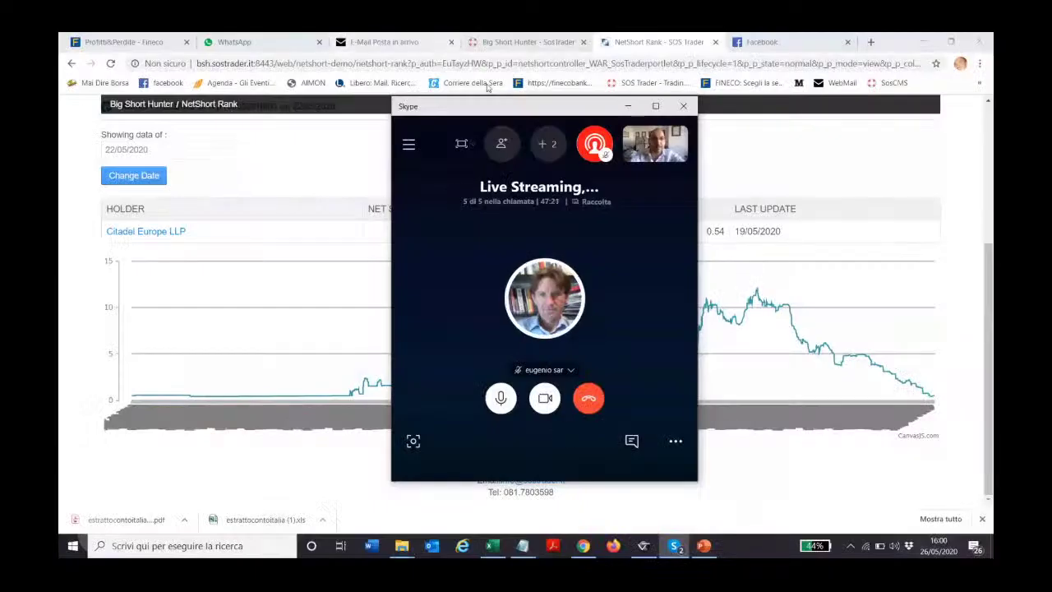
click(628, 105)
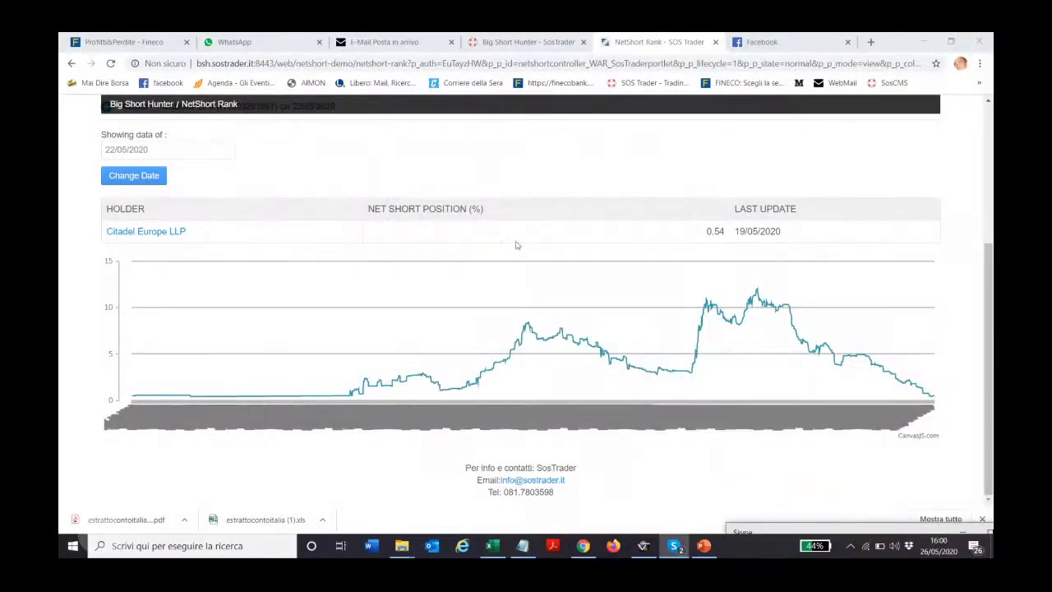